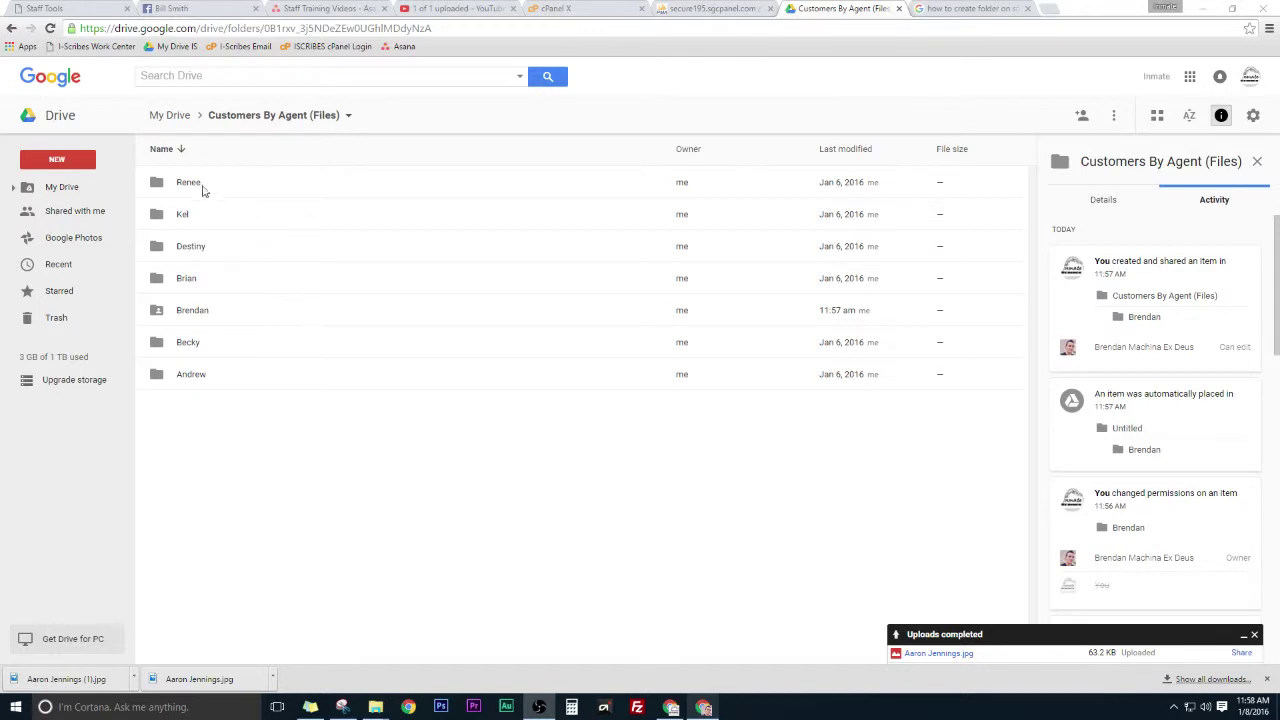
pyautogui.click(202, 309)
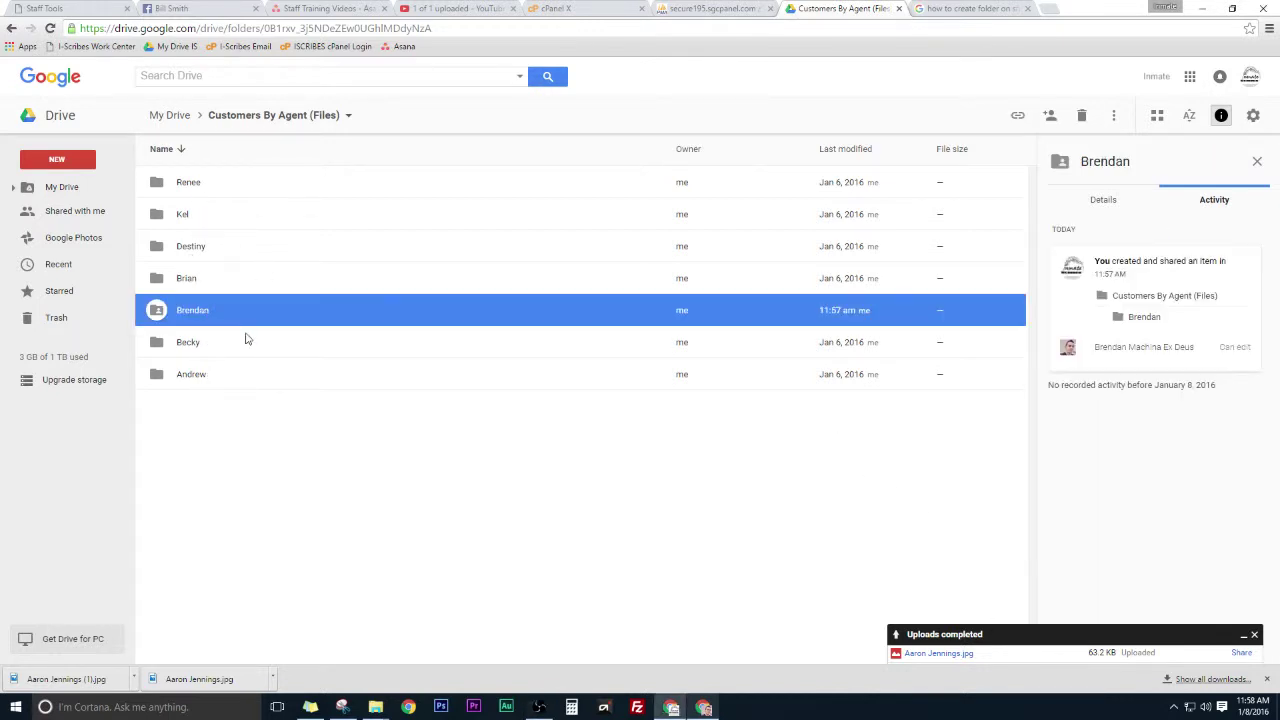
pyautogui.click(432, 485)
pyautogui.click(230, 316)
pyautogui.click(263, 443)
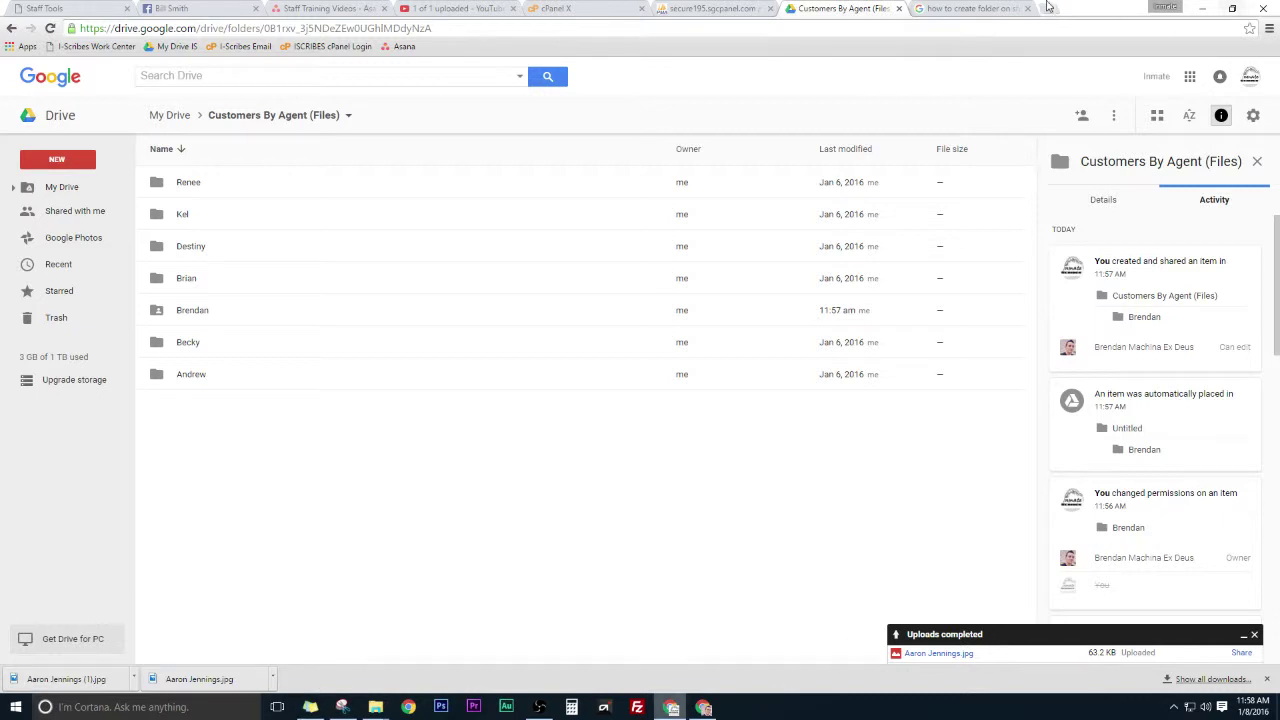
# Switch to the agent's Gmail inbox and open the shared folder in Google Drive from the newest "Invitation to collaborate" e-mail
pyautogui.click(1206, 8)
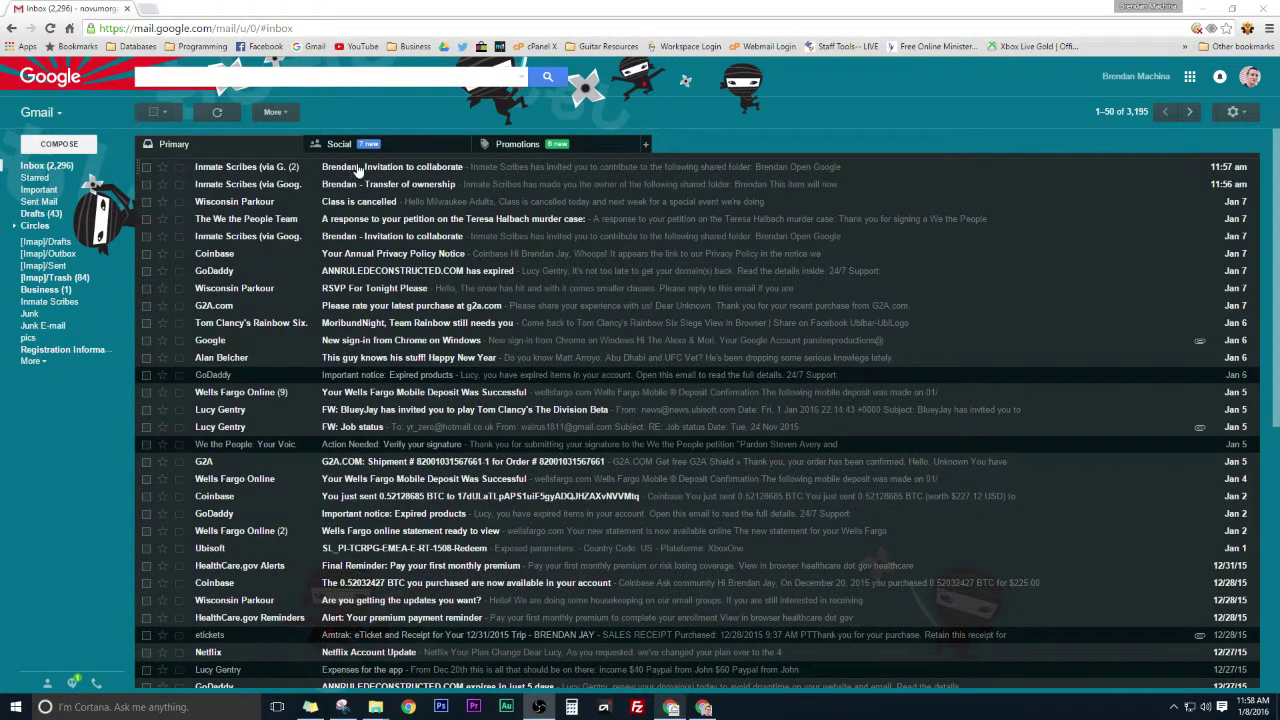
pyautogui.click(396, 168)
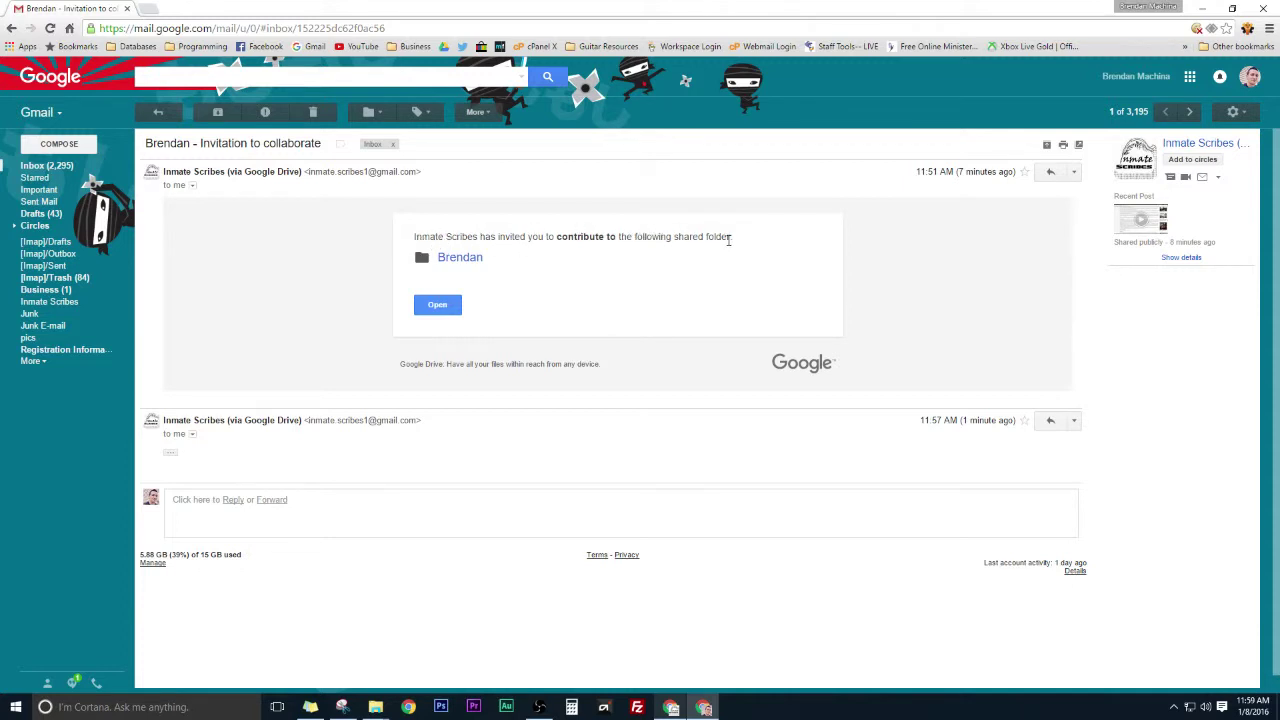
pyautogui.click(437, 305)
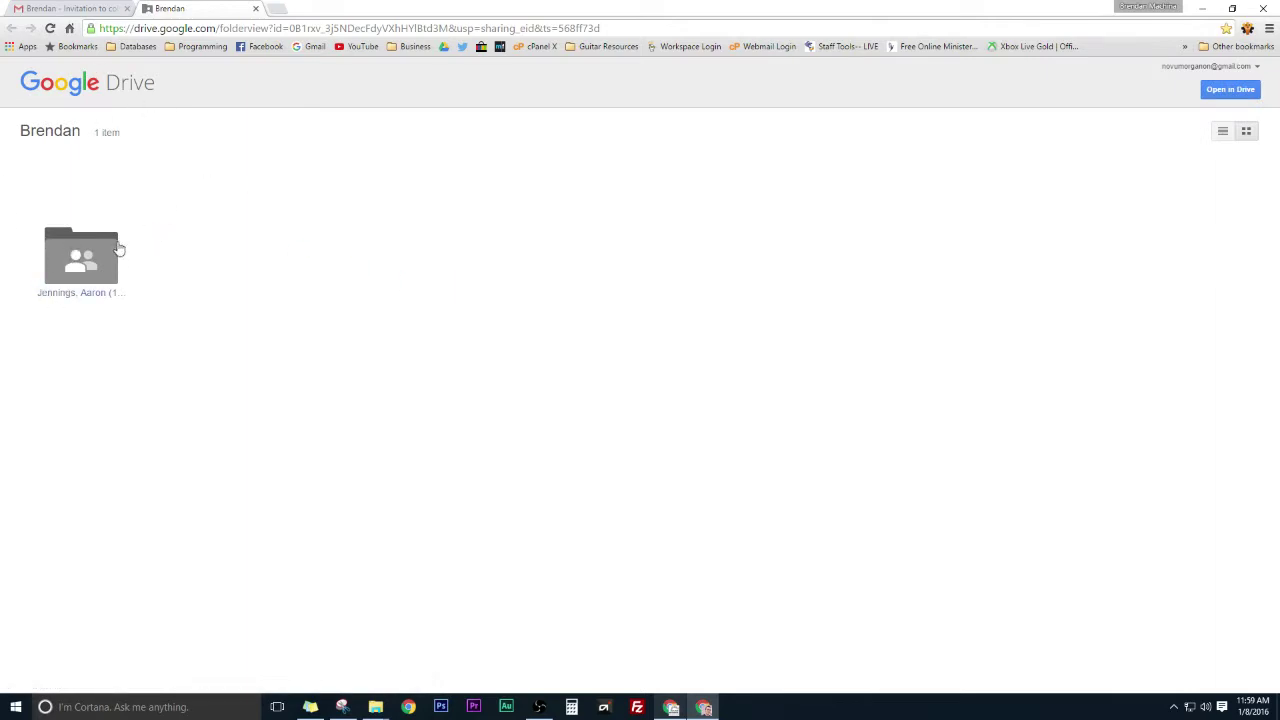
pyautogui.click(50, 28)
pyautogui.click(1240, 91)
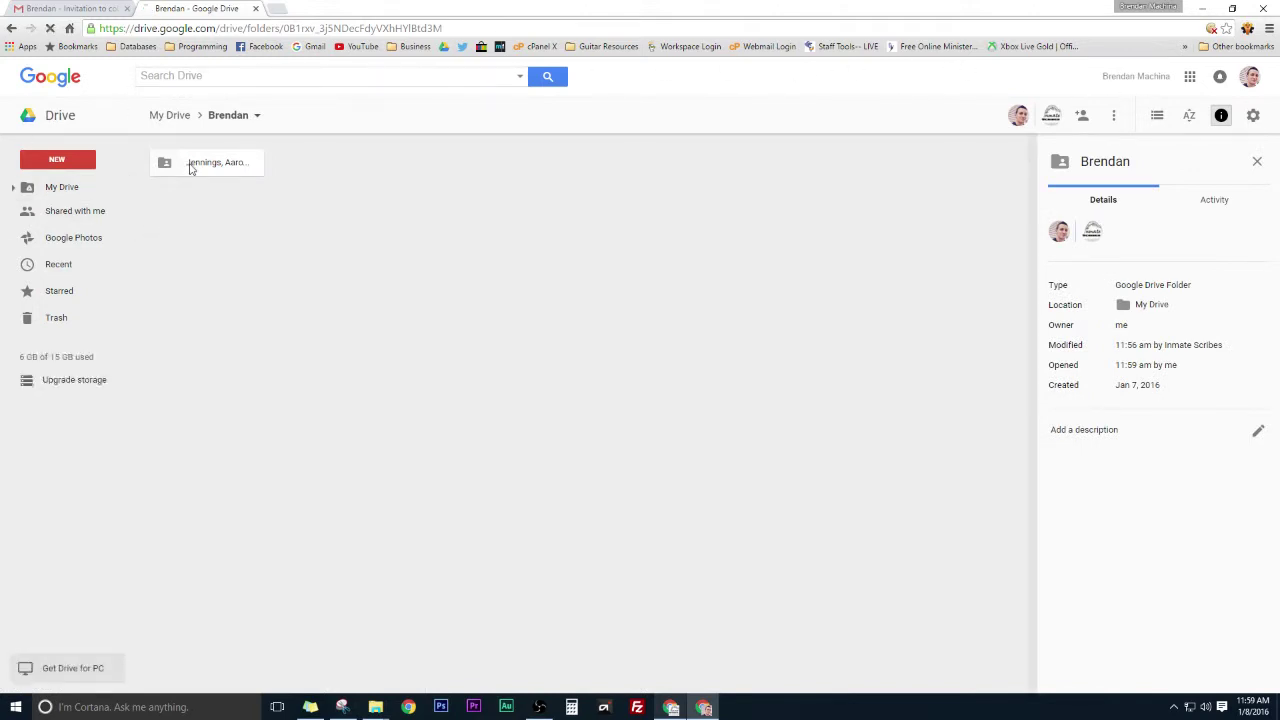
# Open the existing customer's folder inside the agent's shared folder
pyautogui.click(13, 188)
pyautogui.click(13, 188)
pyautogui.click(231, 170)
pyautogui.click(204, 238)
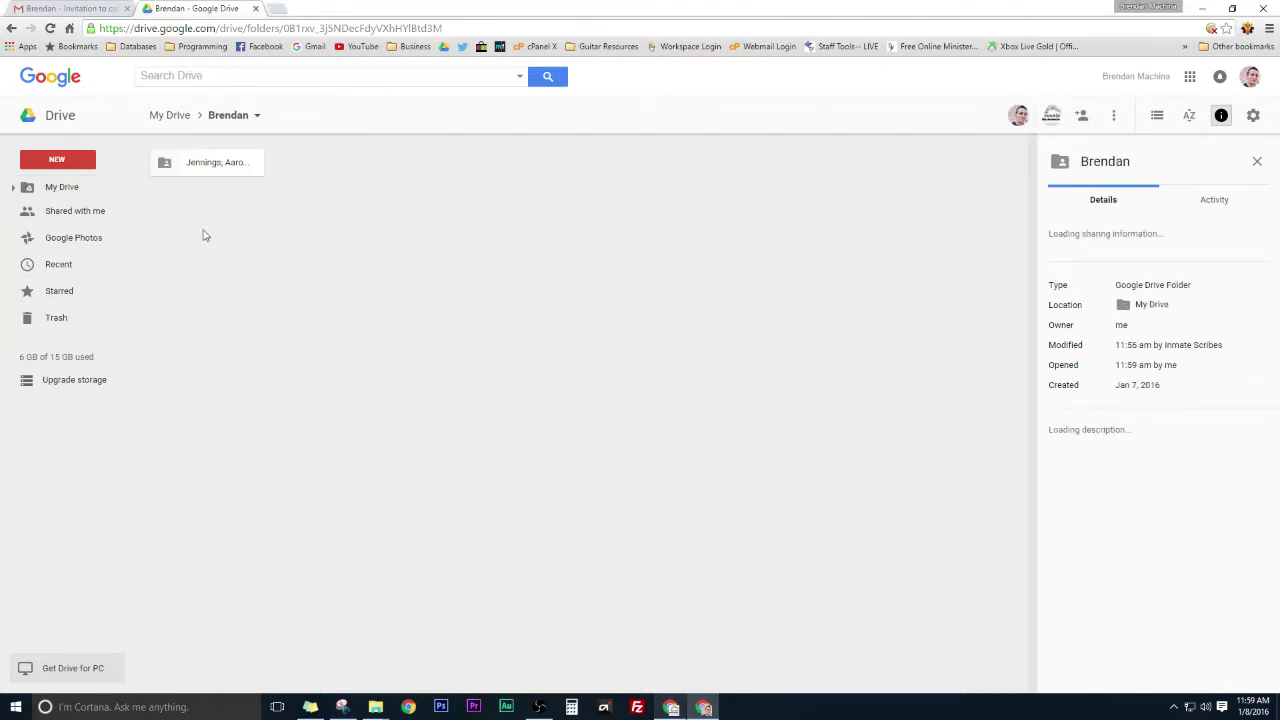
pyautogui.doubleClick(224, 170)
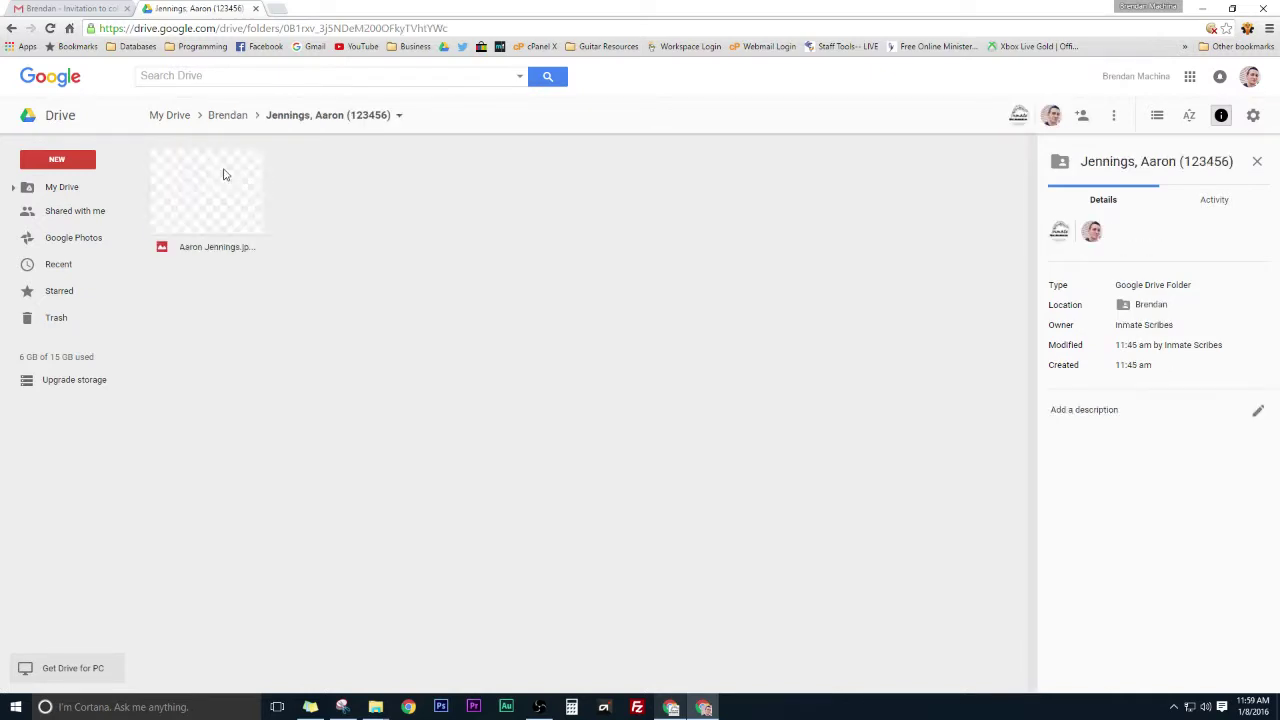
pyautogui.click(229, 116)
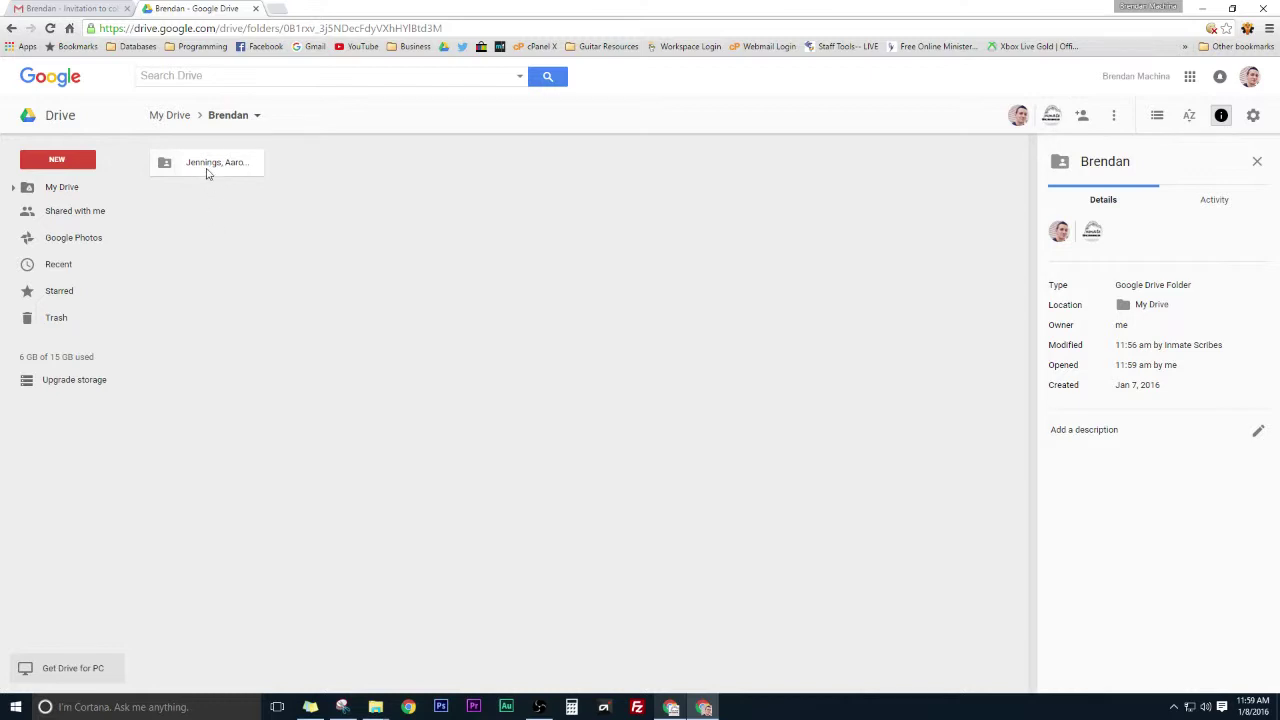
pyautogui.doubleClick(208, 166)
# Examine the actions available for the customer's photo, including download and remove, and return to the agent's folder
pyautogui.rightClick(214, 186)
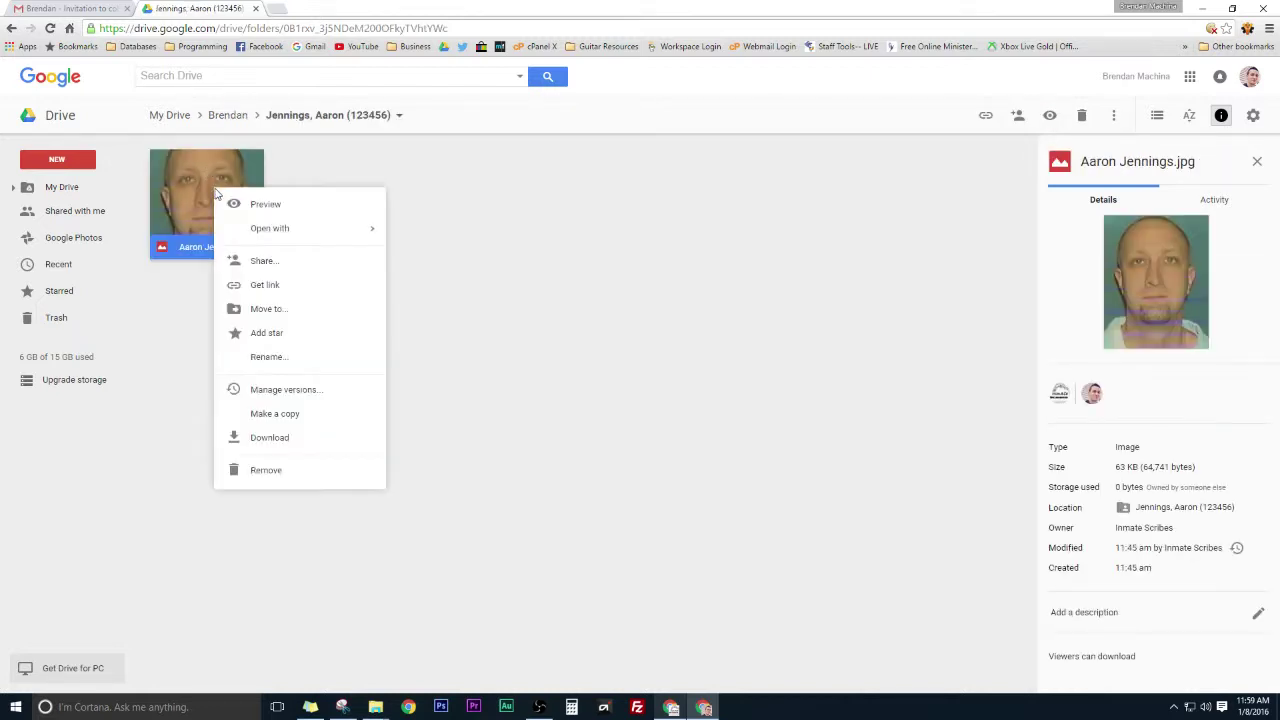
pyautogui.moveTo(275, 228)
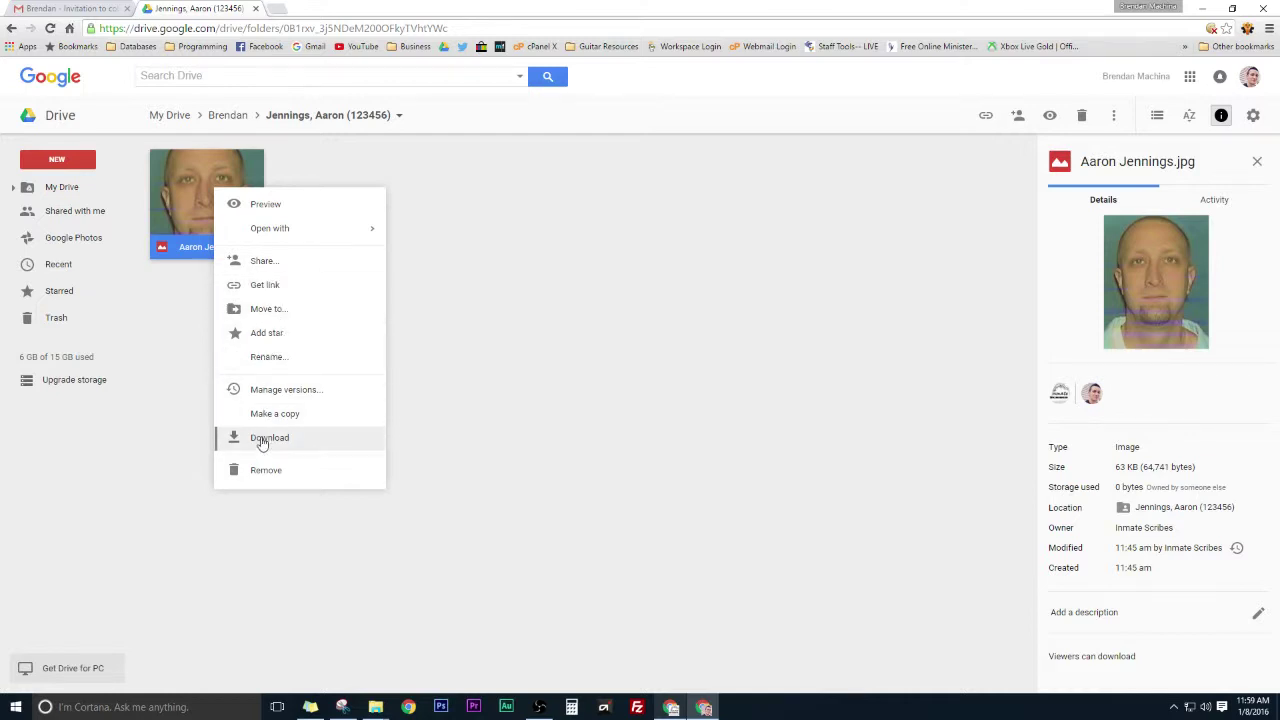
pyautogui.click(266, 471)
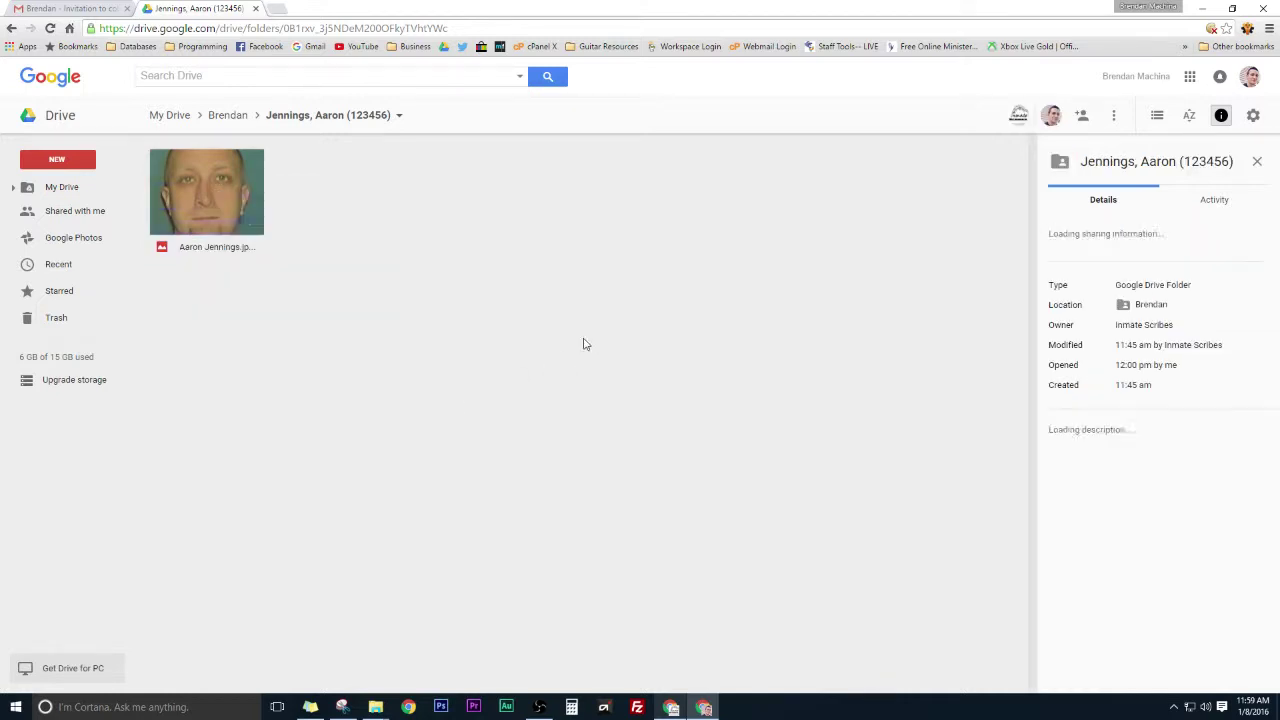
pyautogui.rightClick(199, 182)
pyautogui.click(494, 203)
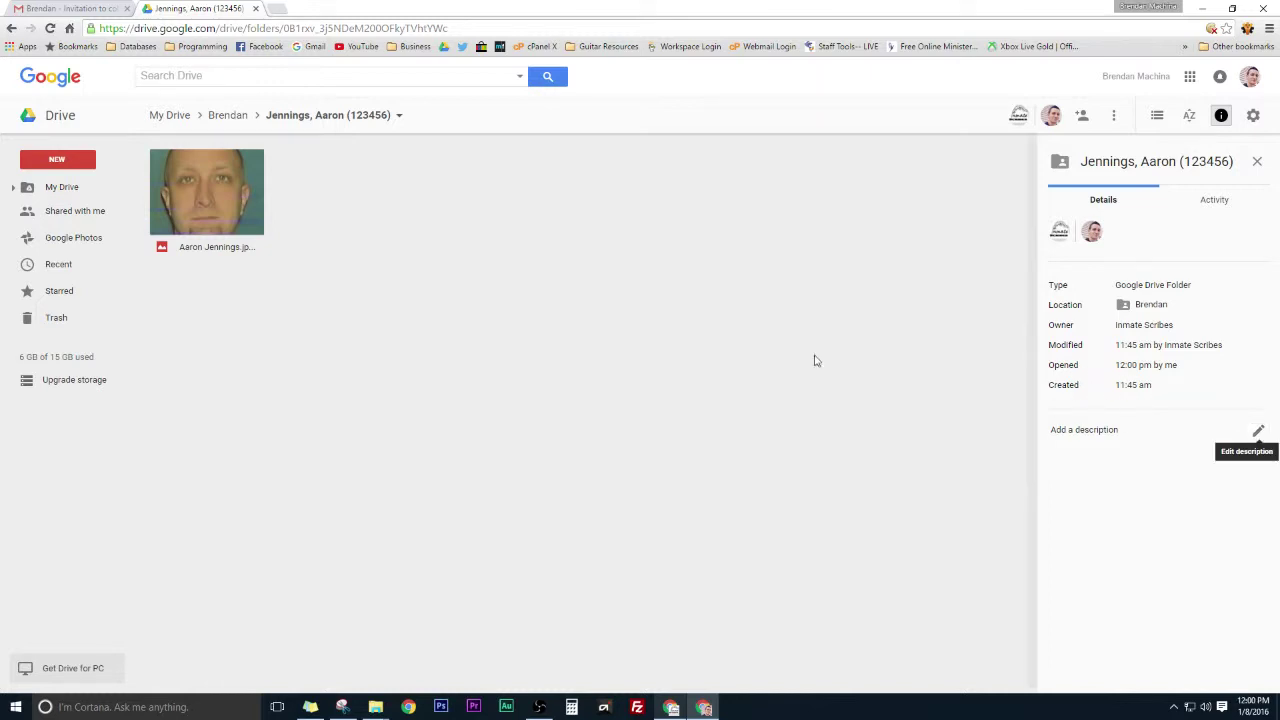
pyautogui.click(229, 118)
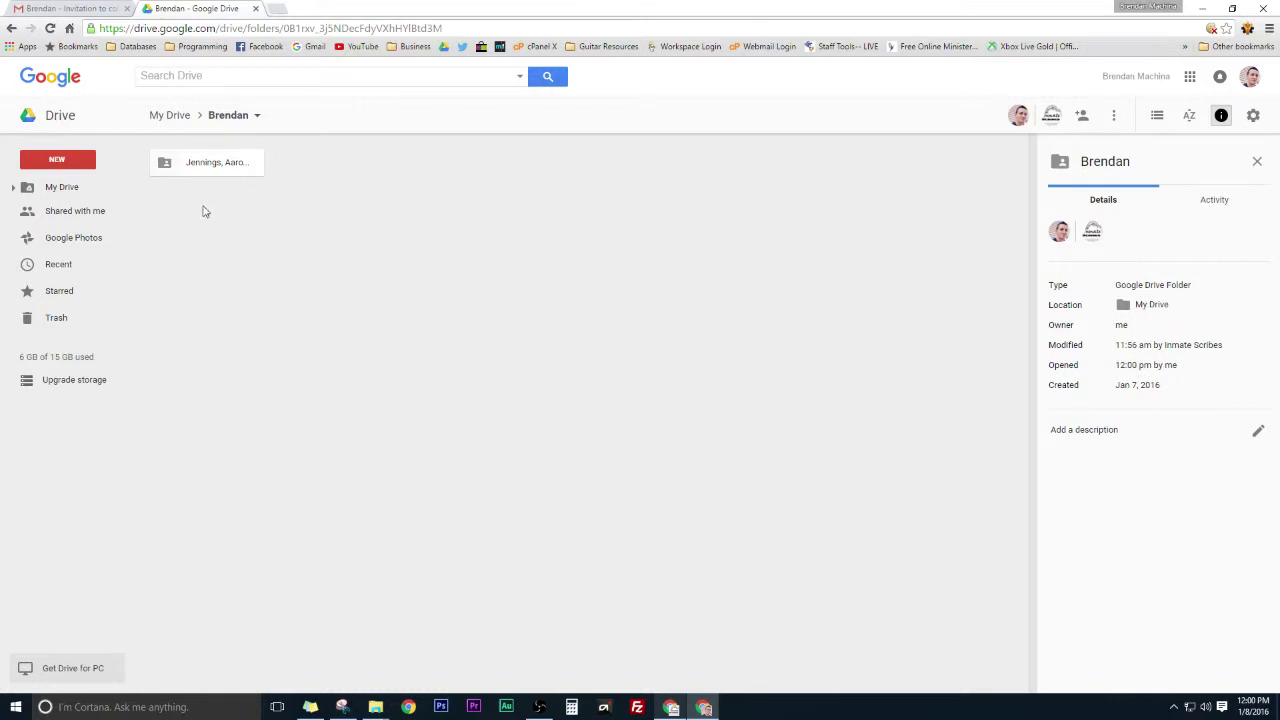
# Create a folder in the agent's folder named "Account, Test" followed by the customer's ID number in parentheses
pyautogui.rightClick(194, 218)
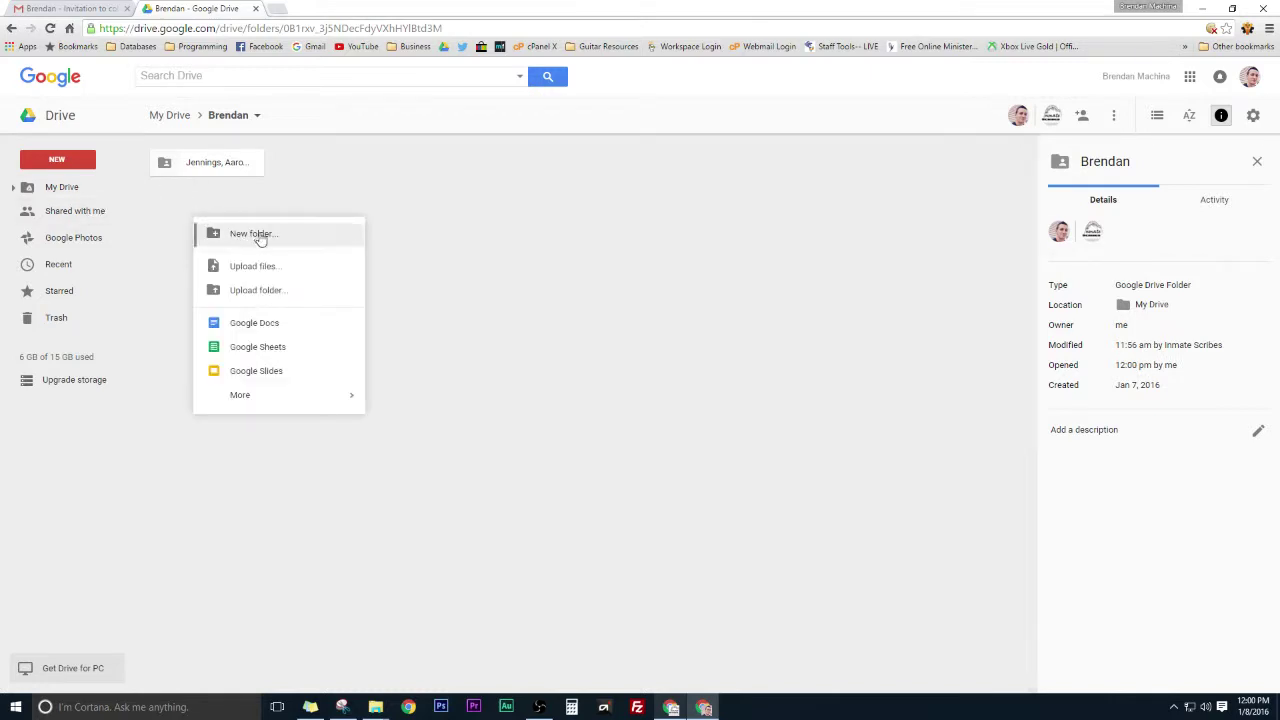
pyautogui.click(470, 192)
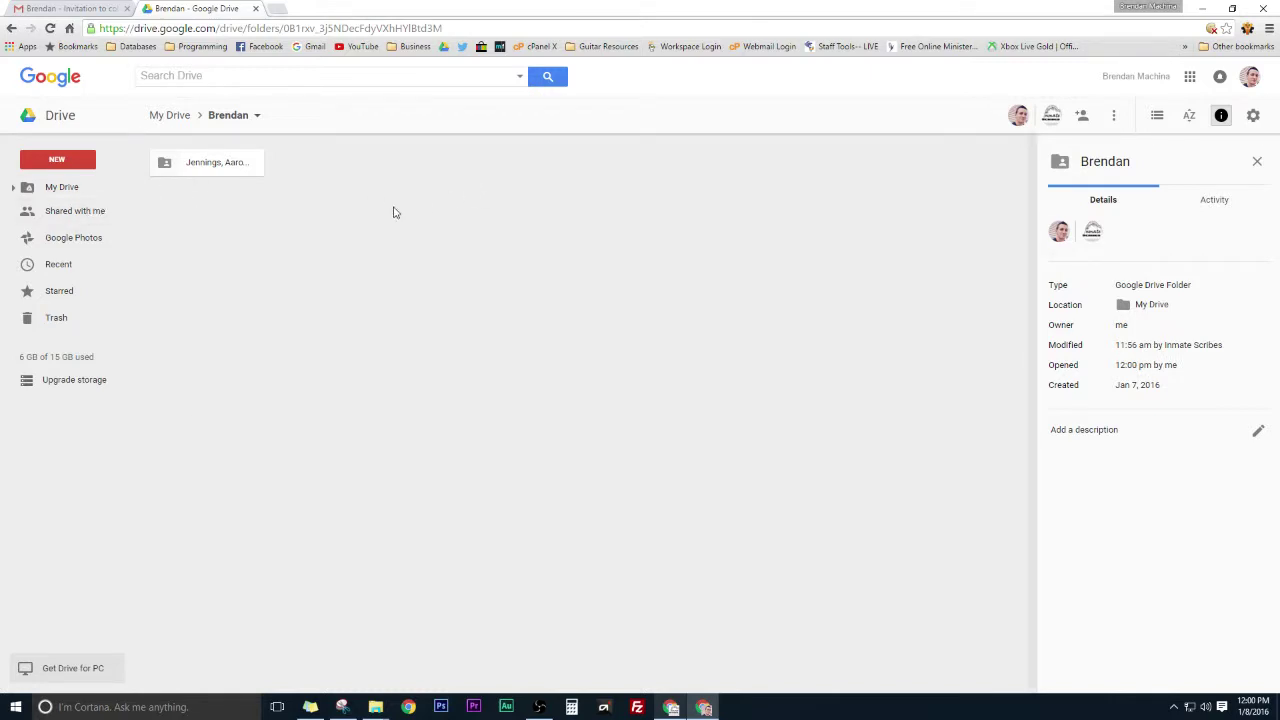
pyautogui.rightClick(205, 226)
pyautogui.click(226, 244)
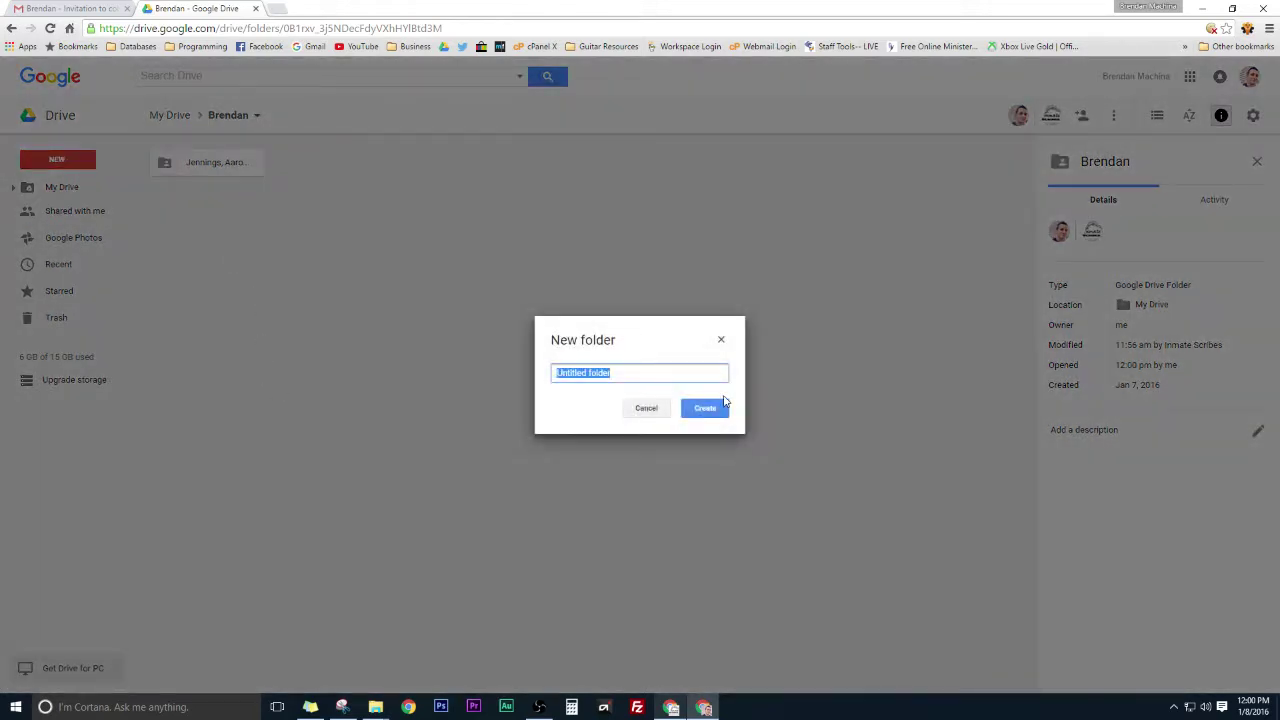
pyautogui.write('Account,')
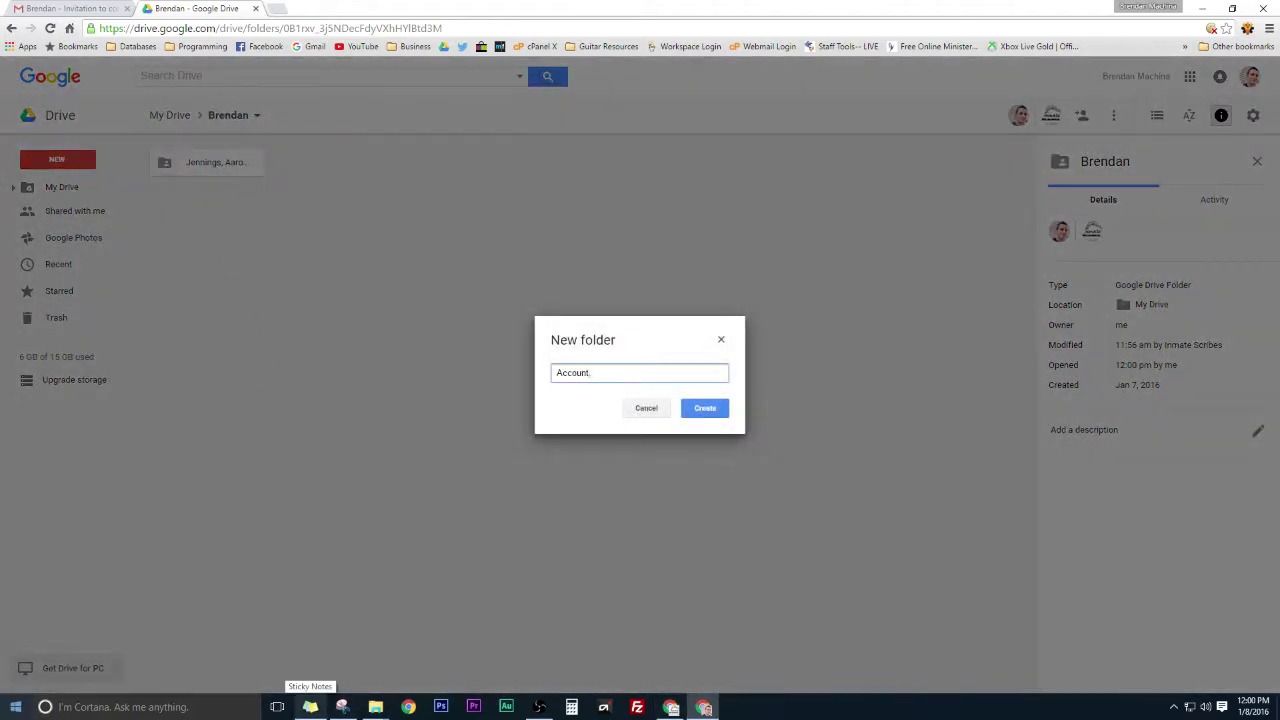
pyautogui.write(' Test (123456')
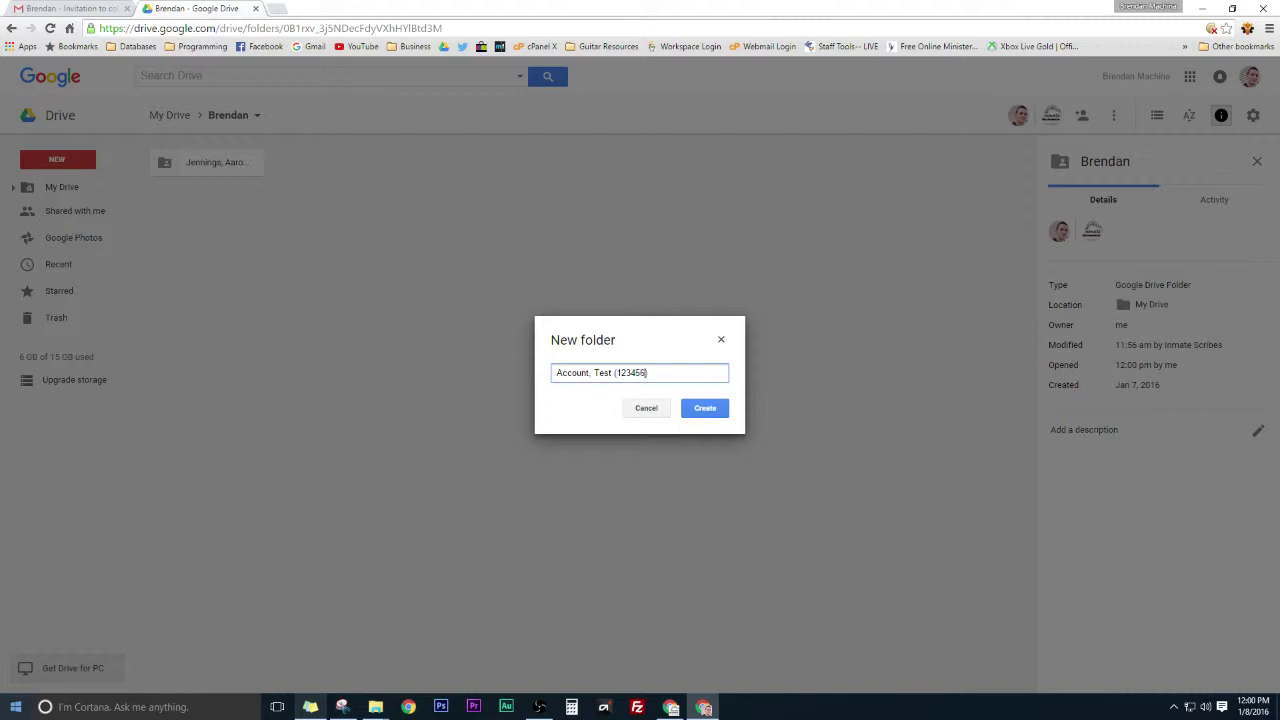
pyautogui.press('Return')
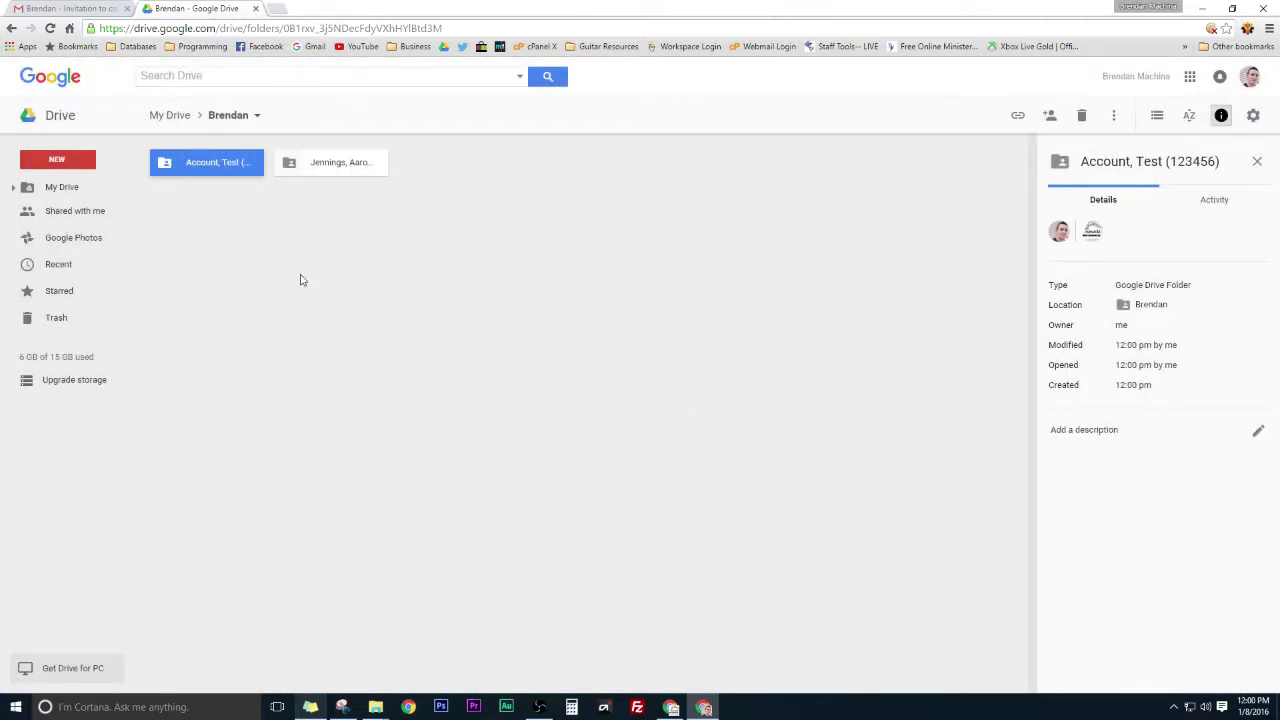
# Display the contents of the agent's folder as a list instead of a grid
pyautogui.click(343, 165)
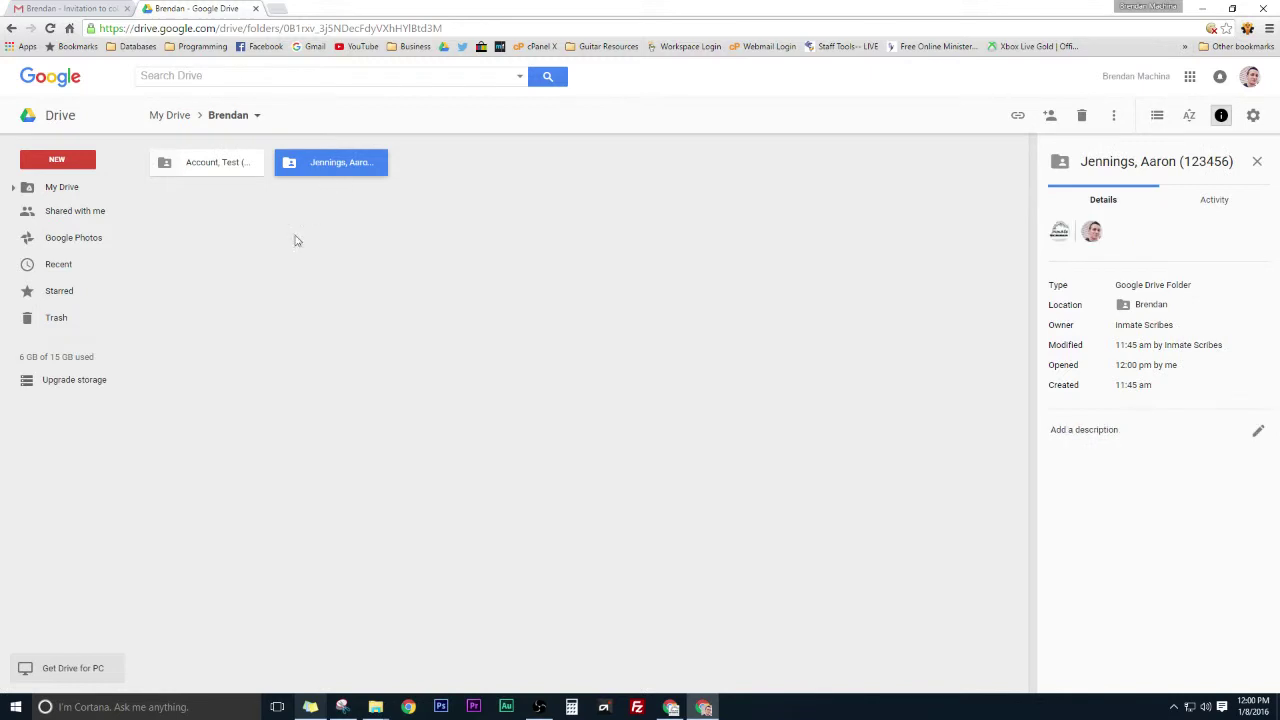
pyautogui.click(1157, 115)
pyautogui.click(1157, 115)
pyautogui.click(1157, 115)
pyautogui.click(407, 385)
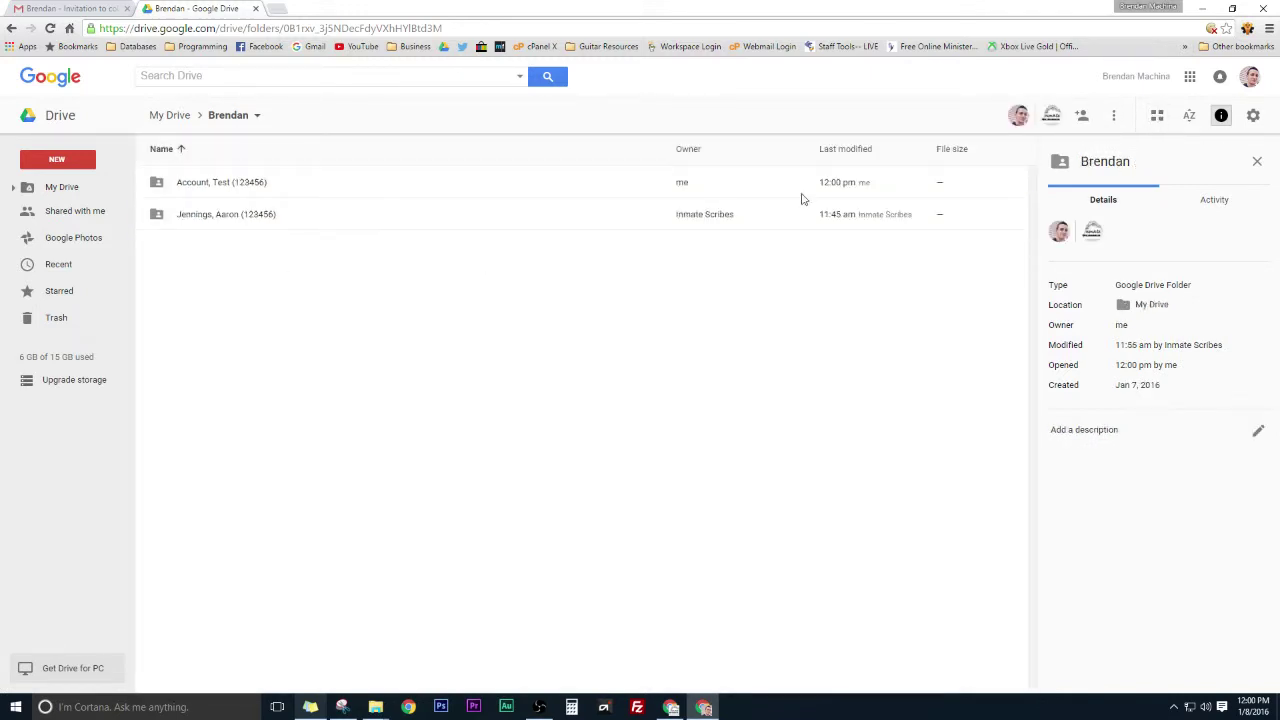
pyautogui.click(1157, 115)
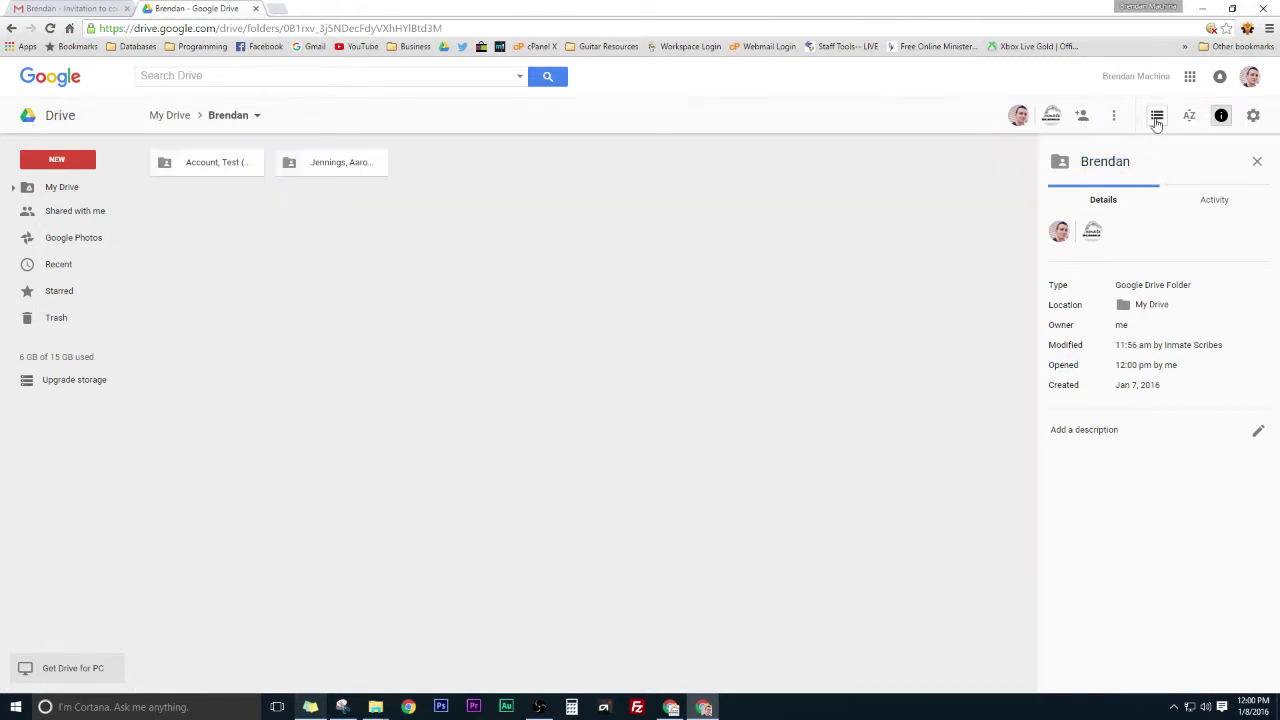
pyautogui.click(1157, 115)
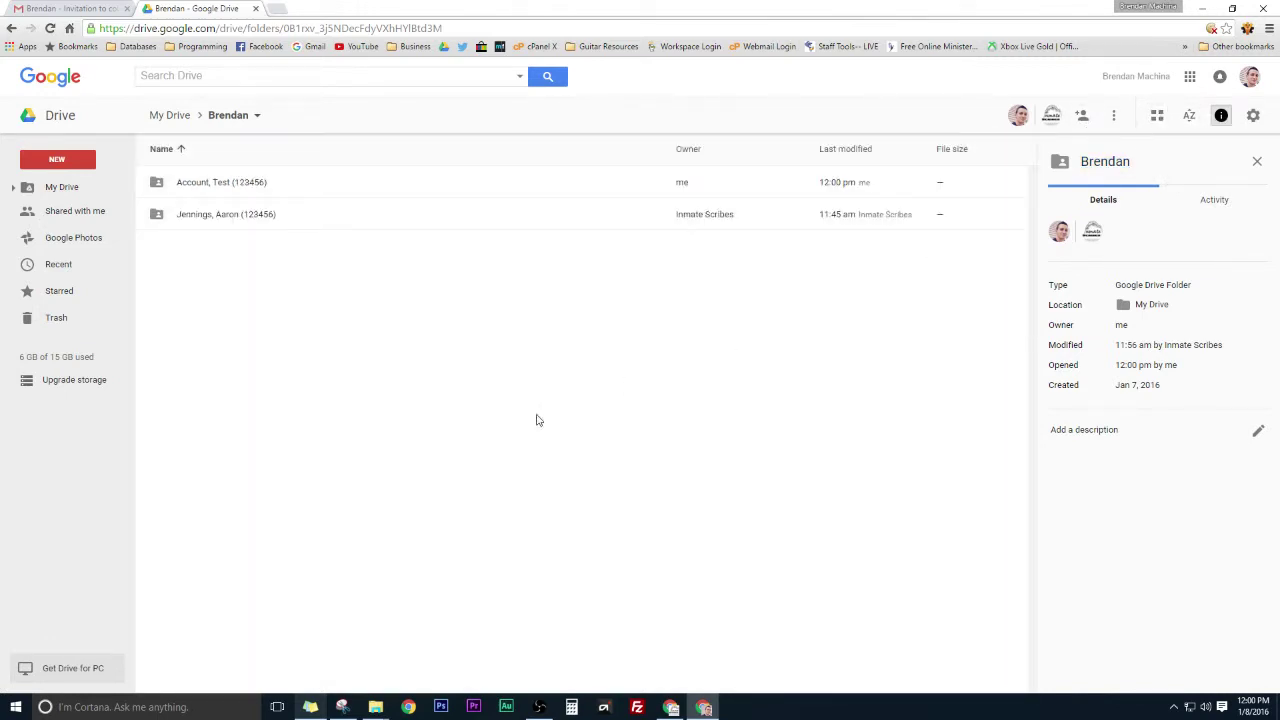
# Upload the customer's "Photo 3" image from the Downloads folder into the "Account, Test" folder
pyautogui.doubleClick(200, 182)
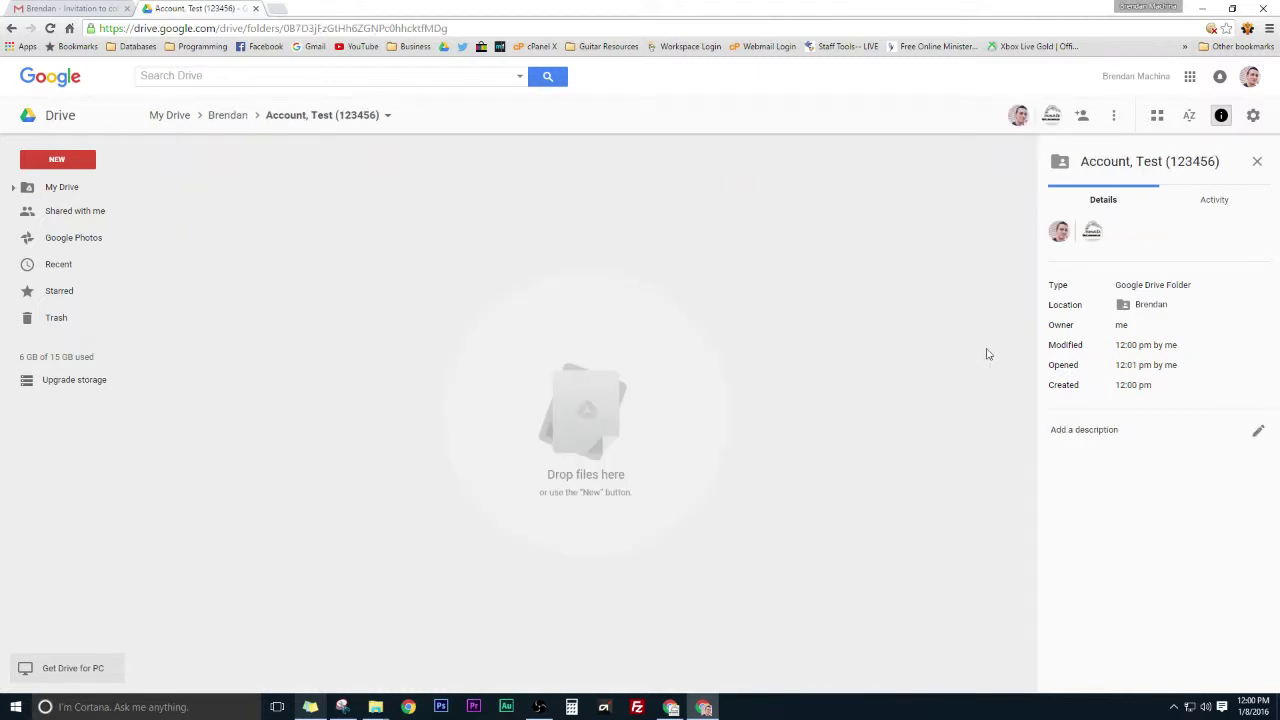
pyautogui.click(375, 707)
pyautogui.click(415, 645)
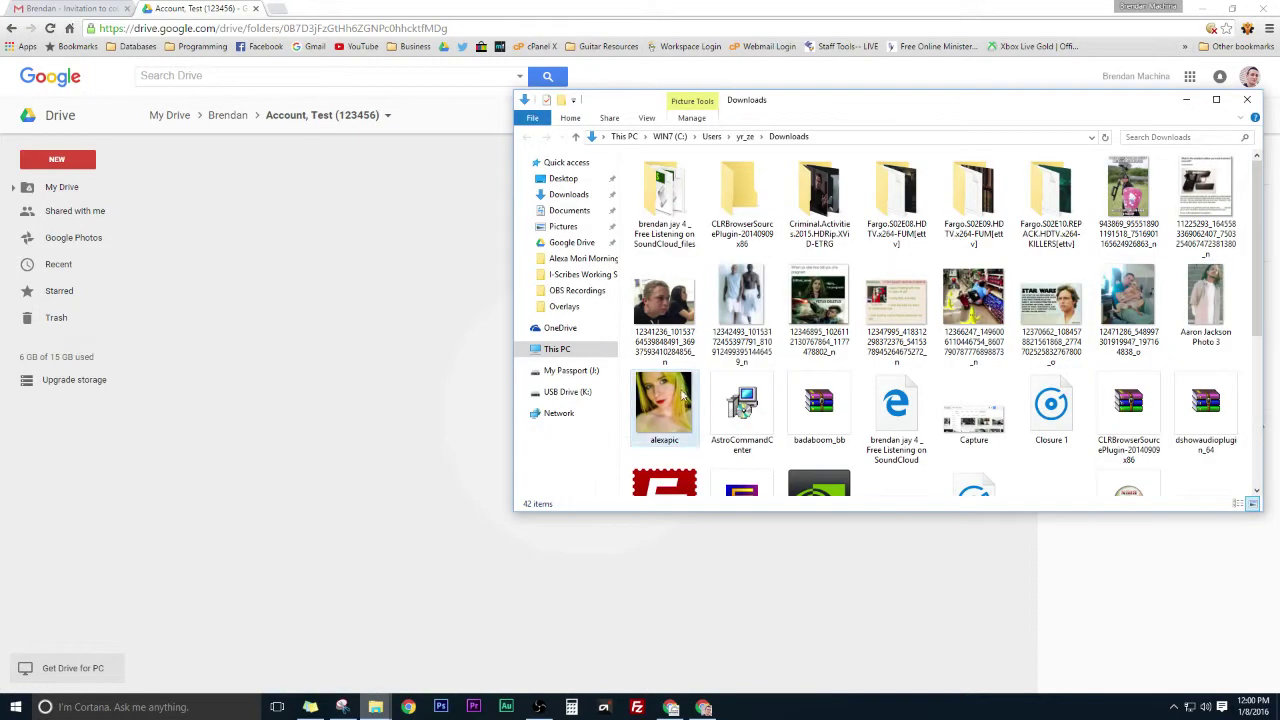
pyautogui.click(1216, 310)
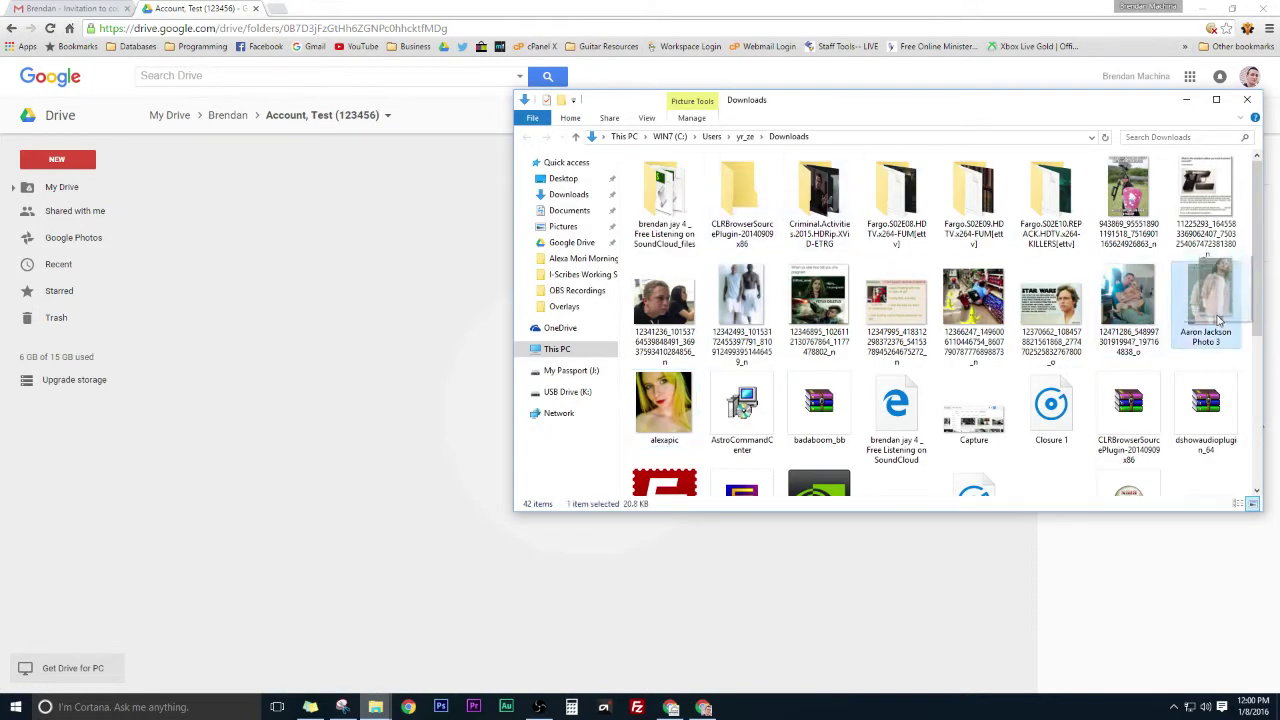
pyautogui.moveTo(1218, 318); pyautogui.dragTo(254, 274)
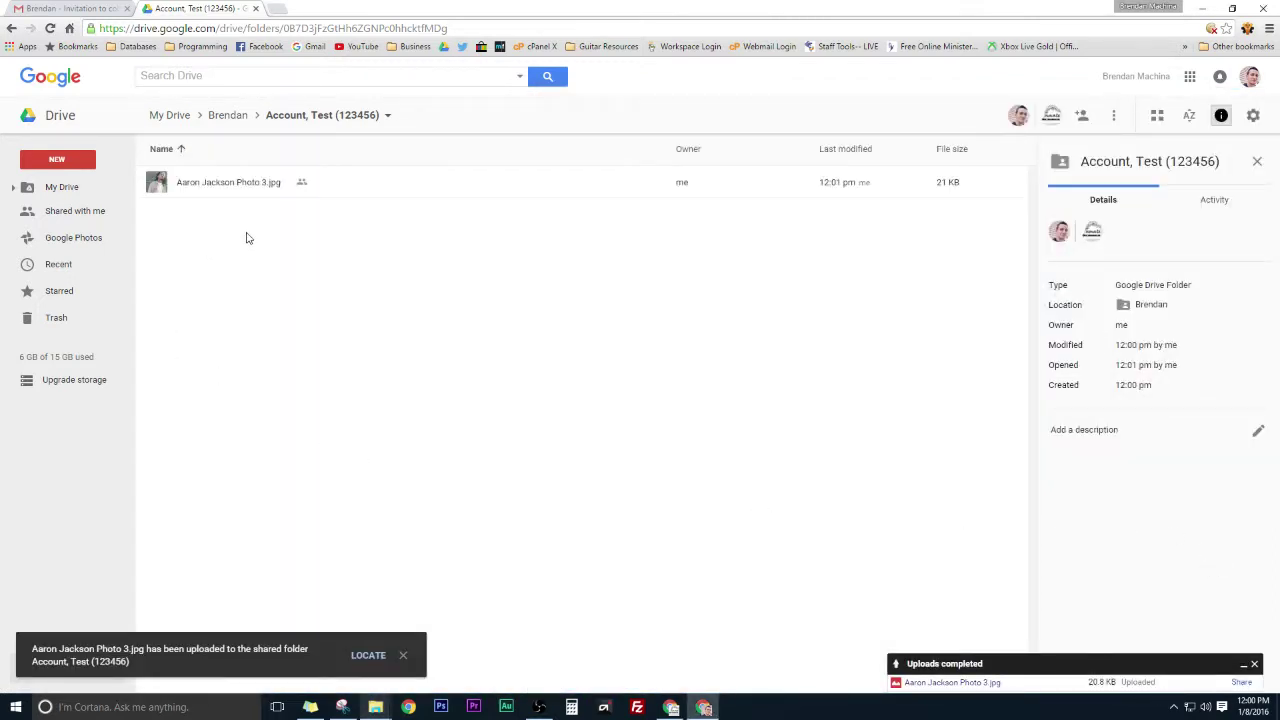
# Check the uploaded photo's details, returning to the agent's folder and reopening the "Account, Test" folder
pyautogui.click(263, 181)
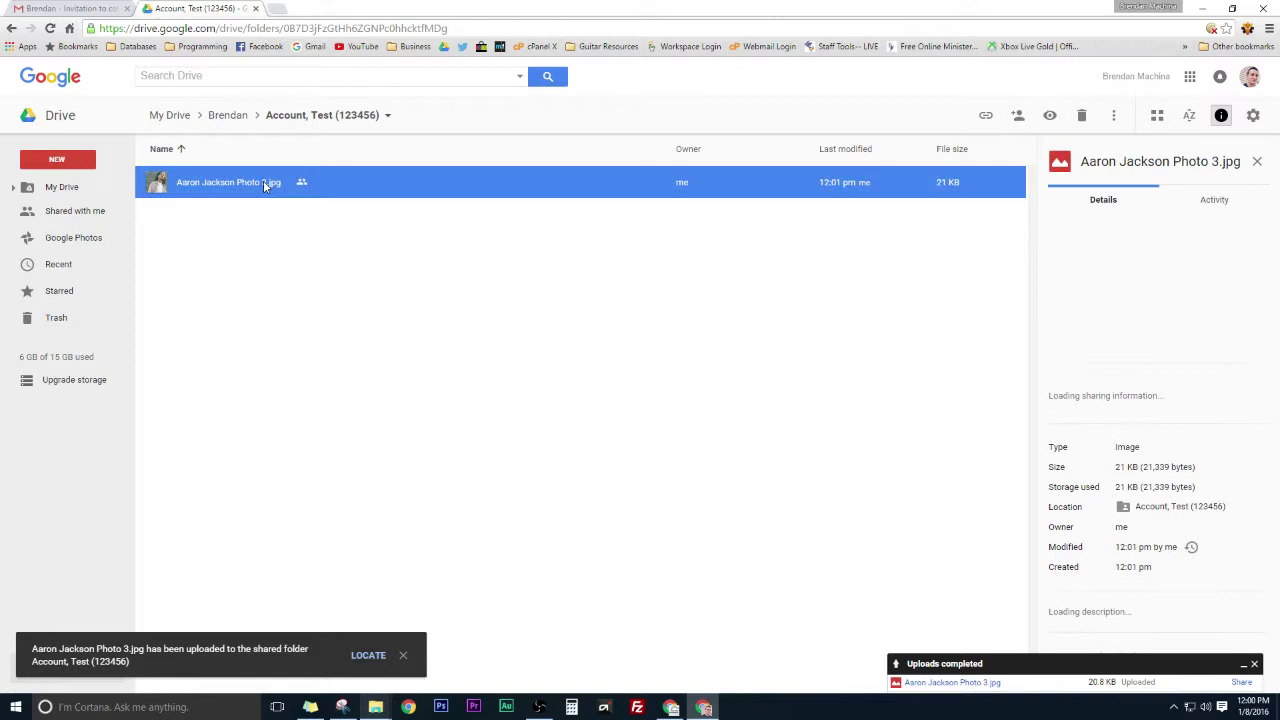
pyautogui.click(232, 116)
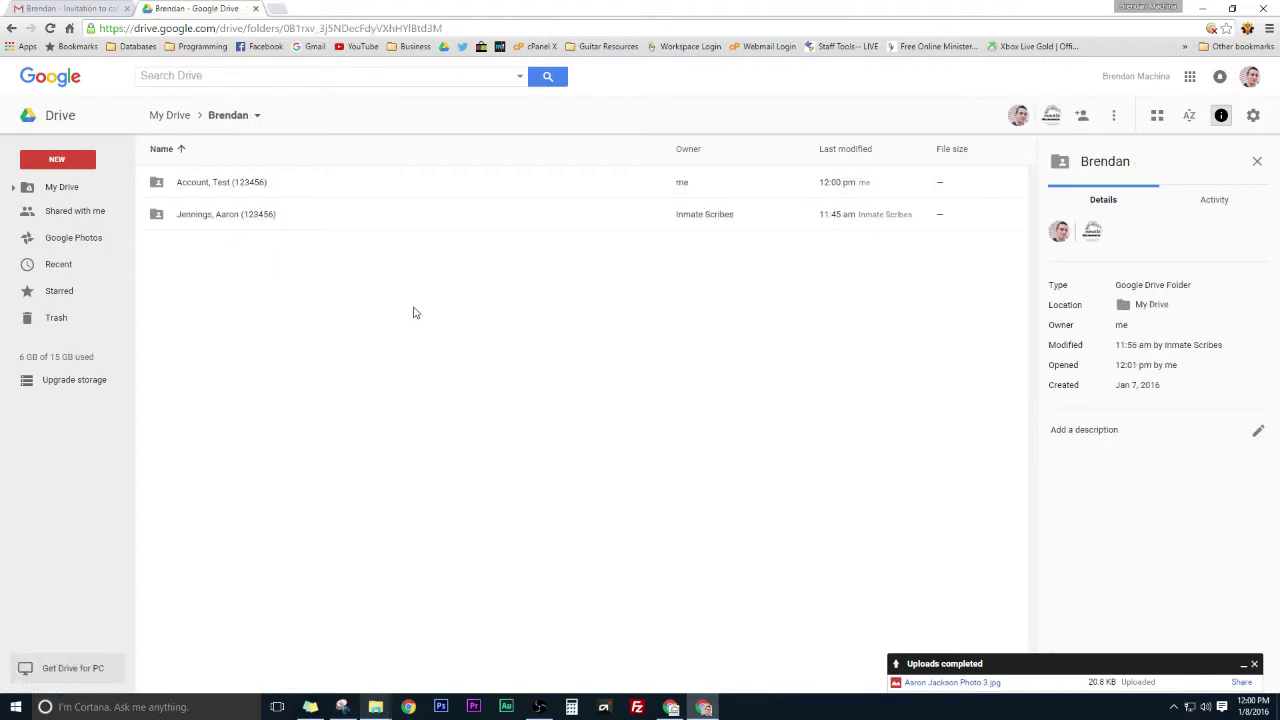
pyautogui.click(222, 181)
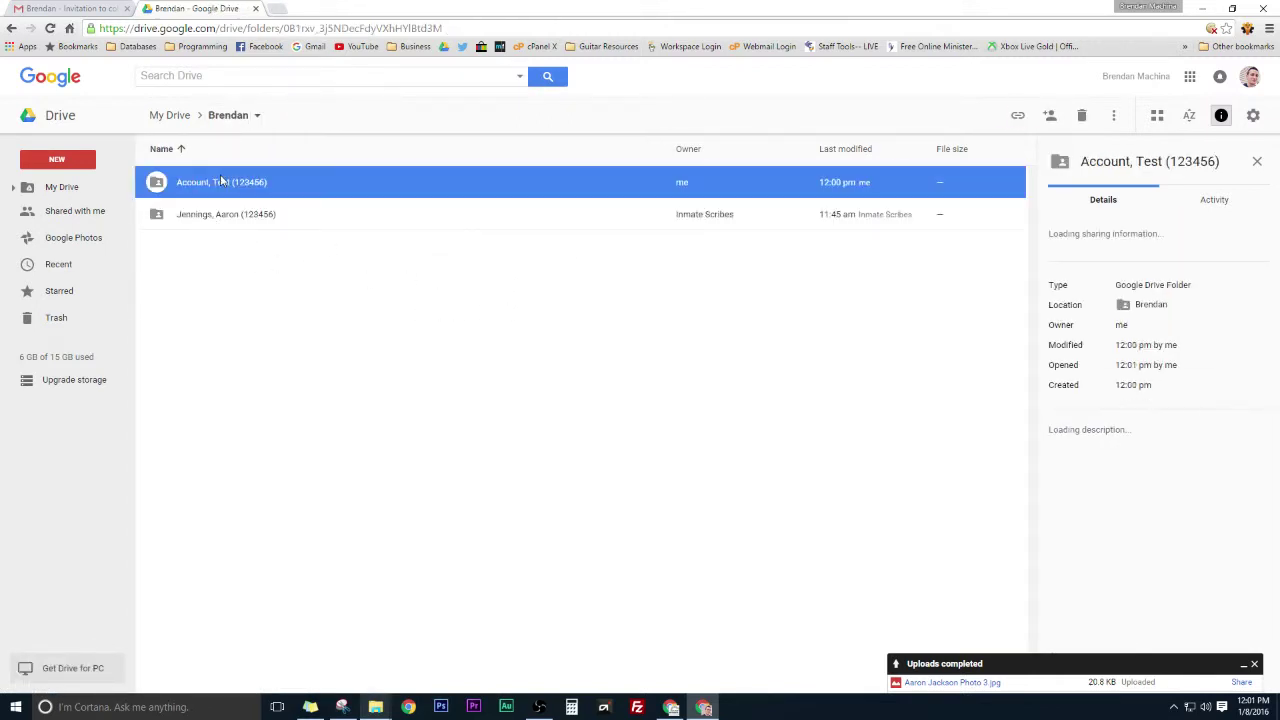
pyautogui.doubleClick(222, 181)
pyautogui.click(237, 193)
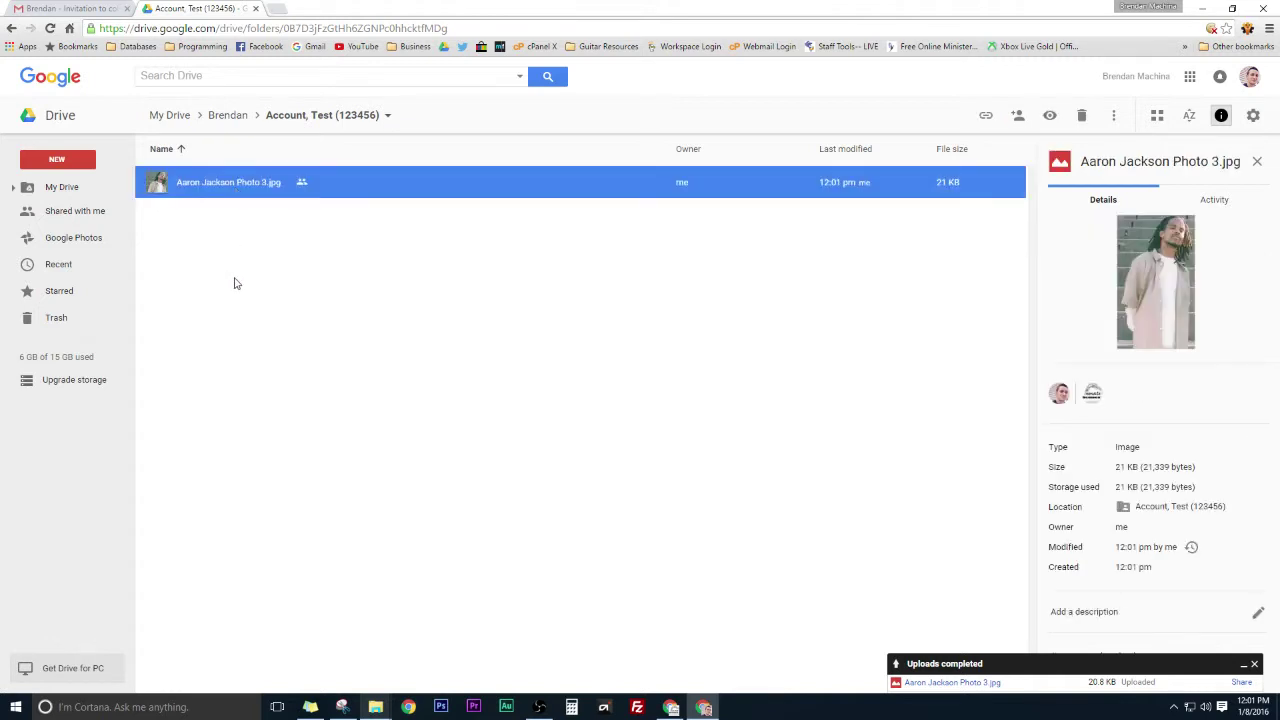
pyautogui.click(236, 284)
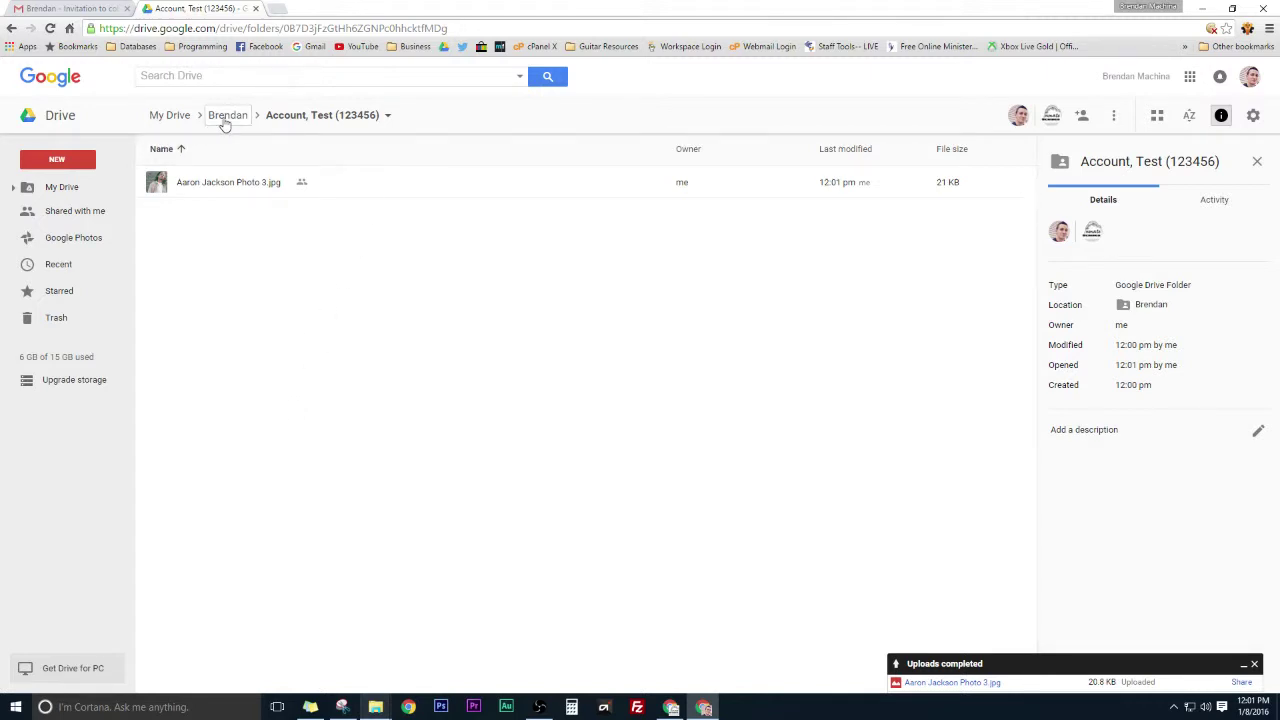
# Create a new Google Docs document in the "Account, Test" folder, accepting the shared folder's sharing permissions
pyautogui.rightClick(170, 240)
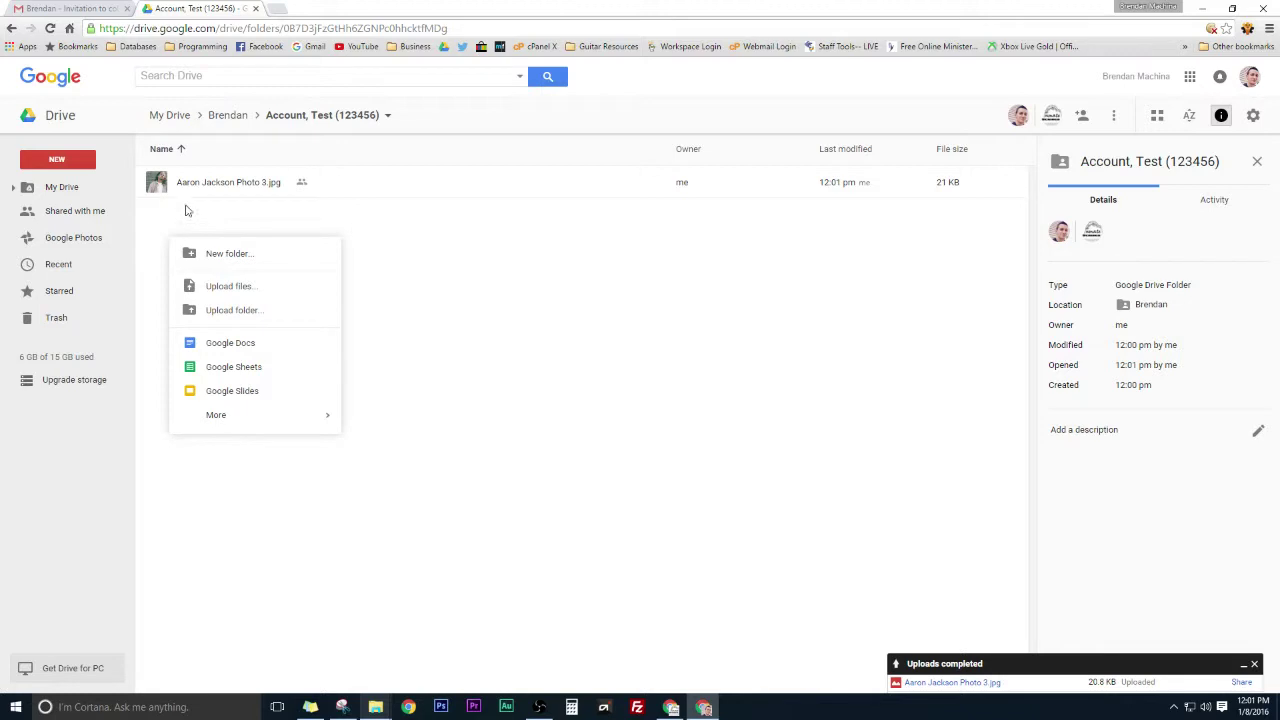
pyautogui.rightClick(185, 207)
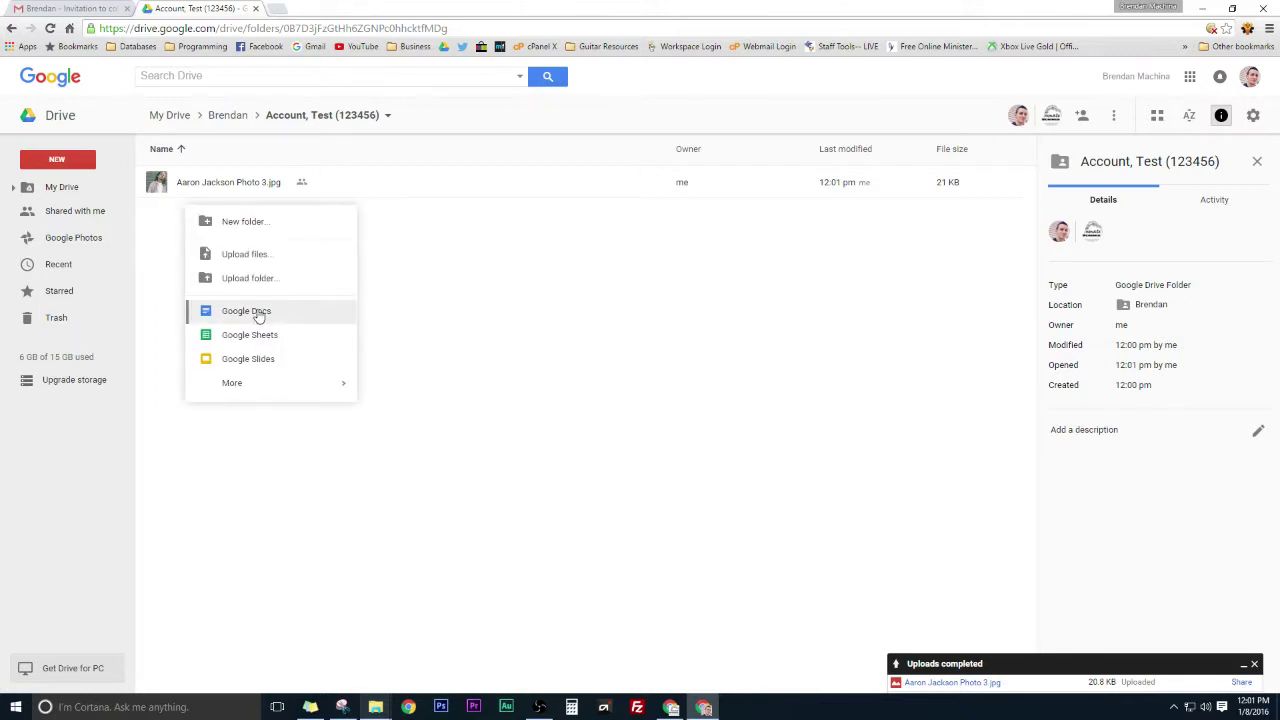
pyautogui.rightClick(532, 272)
pyautogui.rightClick(270, 245)
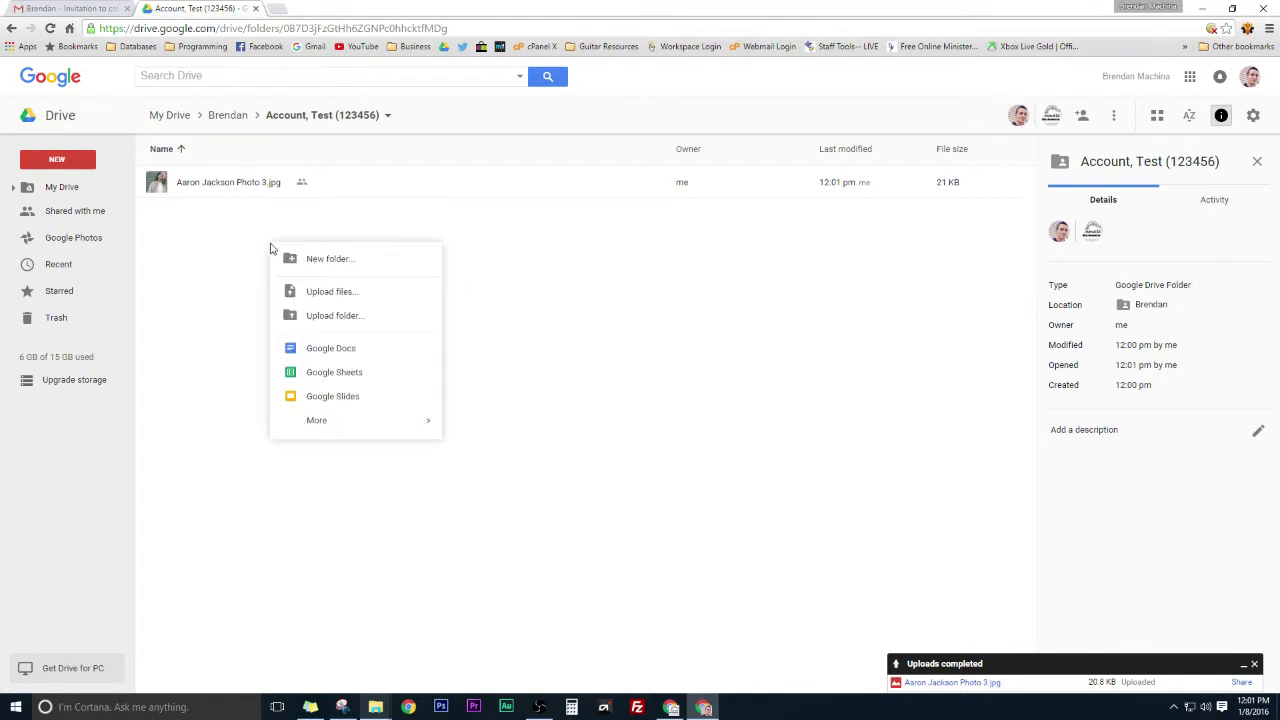
pyautogui.click(340, 352)
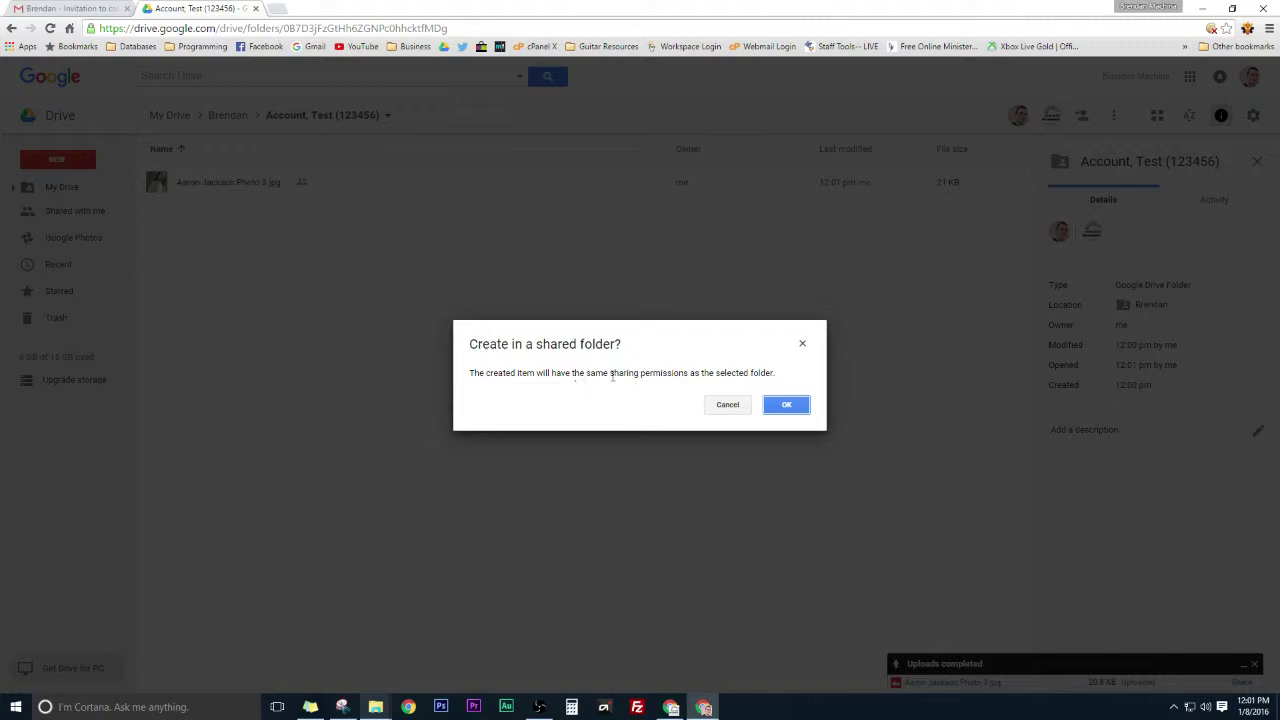
pyautogui.click(787, 405)
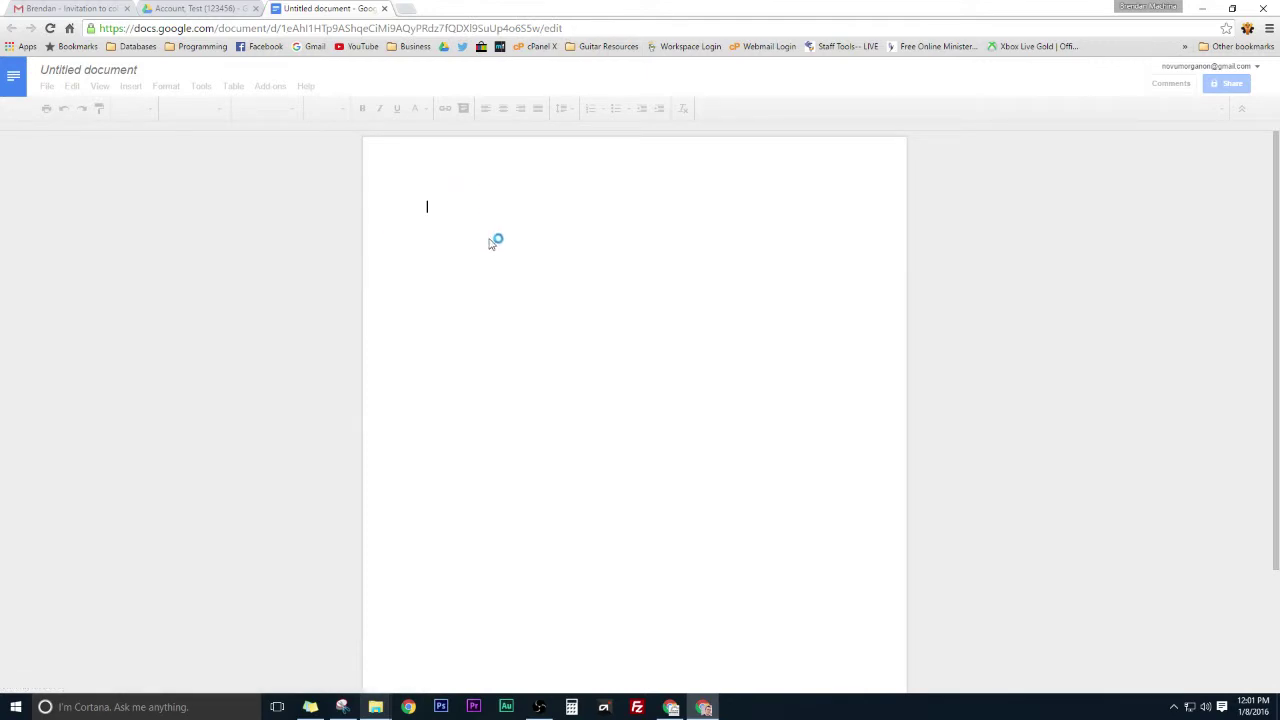
# Write a sample letter reading "AFFADAVIT", "Blah. Blah. Blah", "Sincerely," and "Blah" on separate lines, and close the document
pyautogui.moveTo(310, 707)
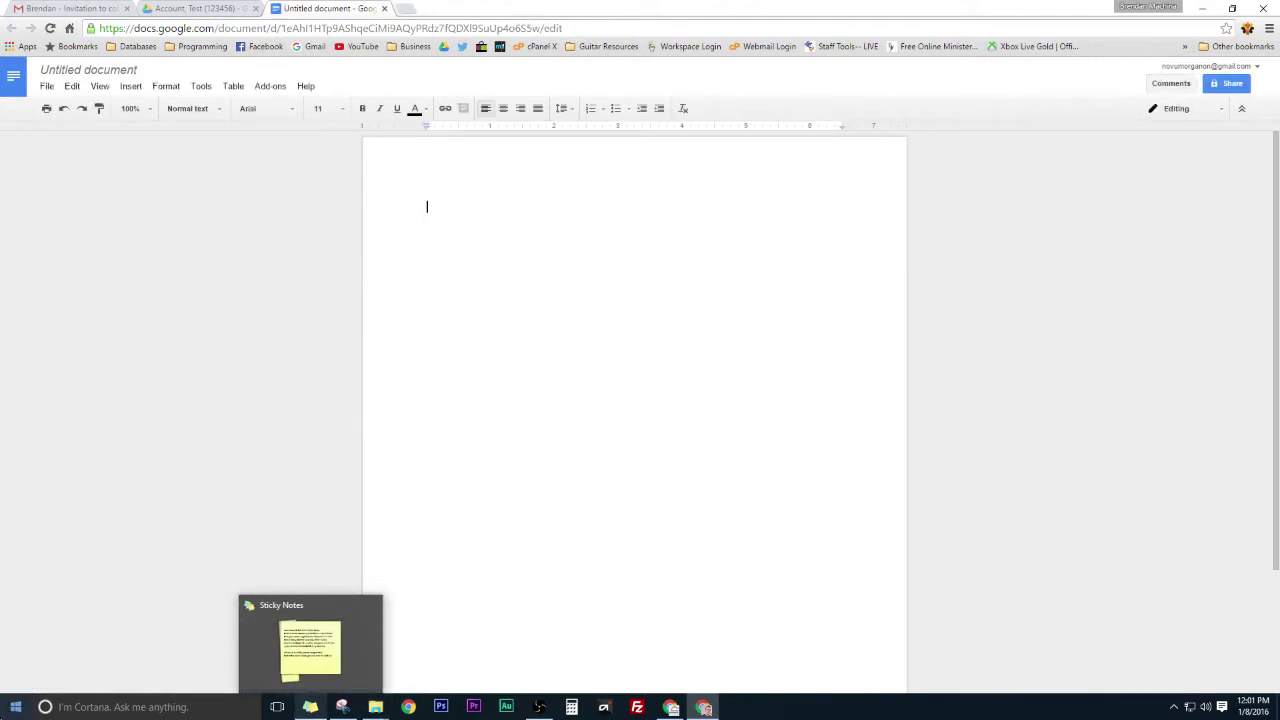
pyautogui.write('AFFA')
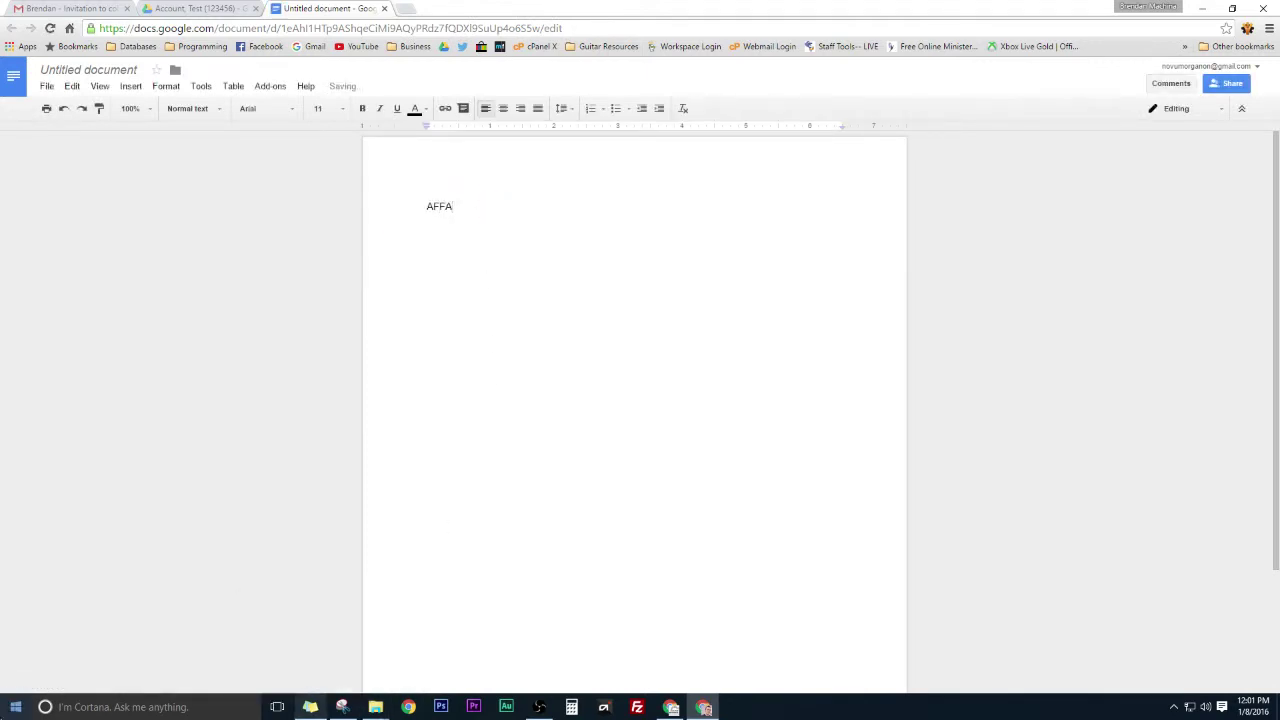
pyautogui.press('Return')
pyautogui.write('VB')
pyautogui.press('BackSpace')
pyautogui.write('Blah')
pyautogui.press('Return')
pyautogui.press('Return')
pyautogui.write('Sincerely,')
pyautogui.press('Return')
pyautogui.write('Bla')
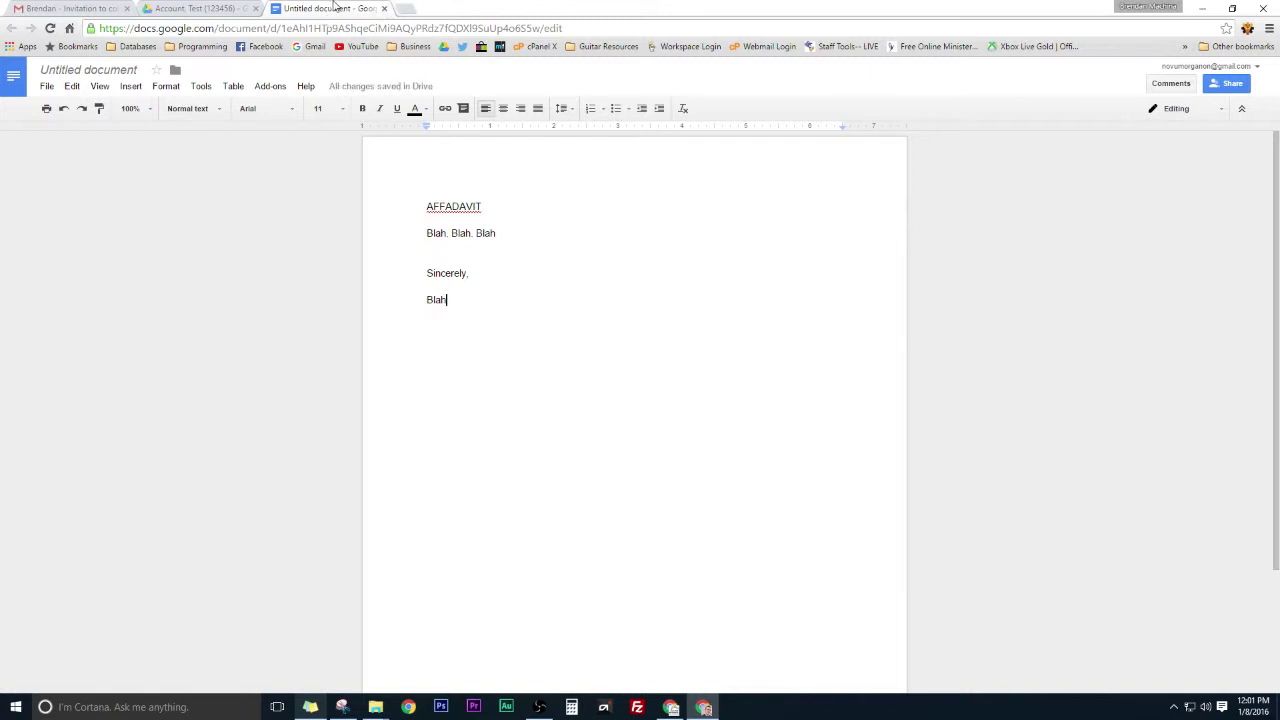
pyautogui.click(384, 8)
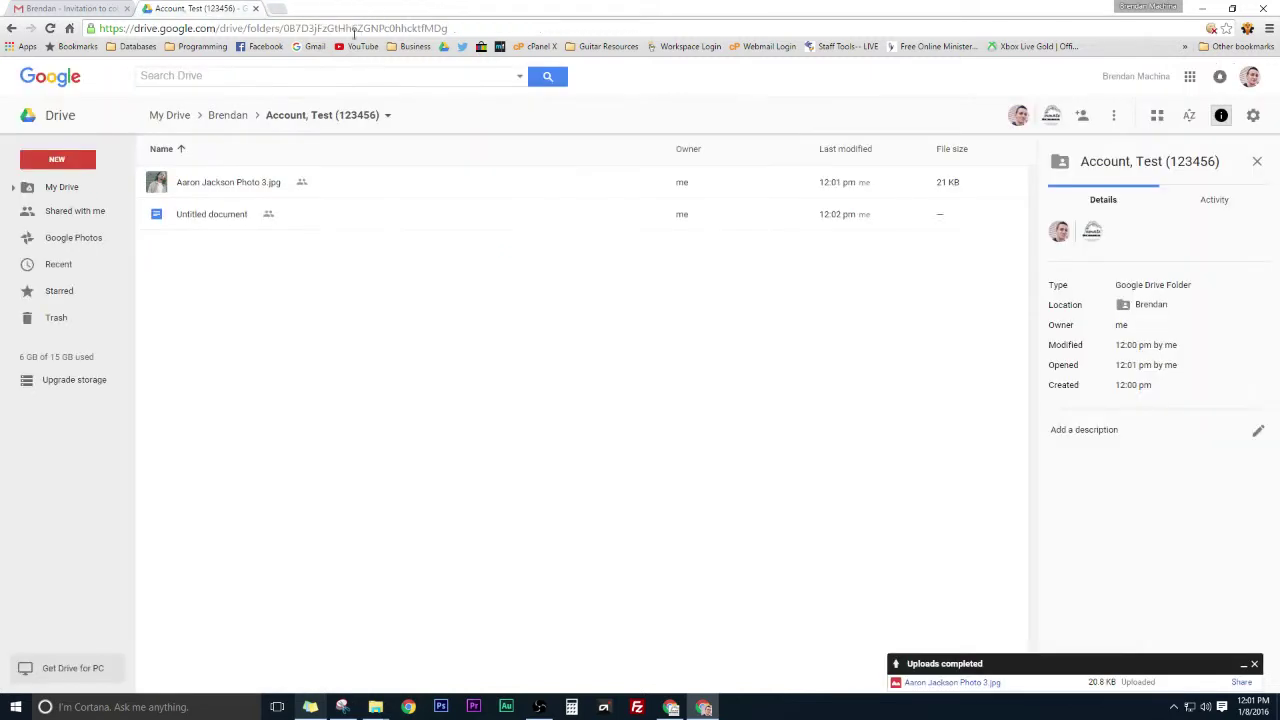
# Rename the untitled document in the "Account, Test" folder as "Blah"
pyautogui.click(225, 214)
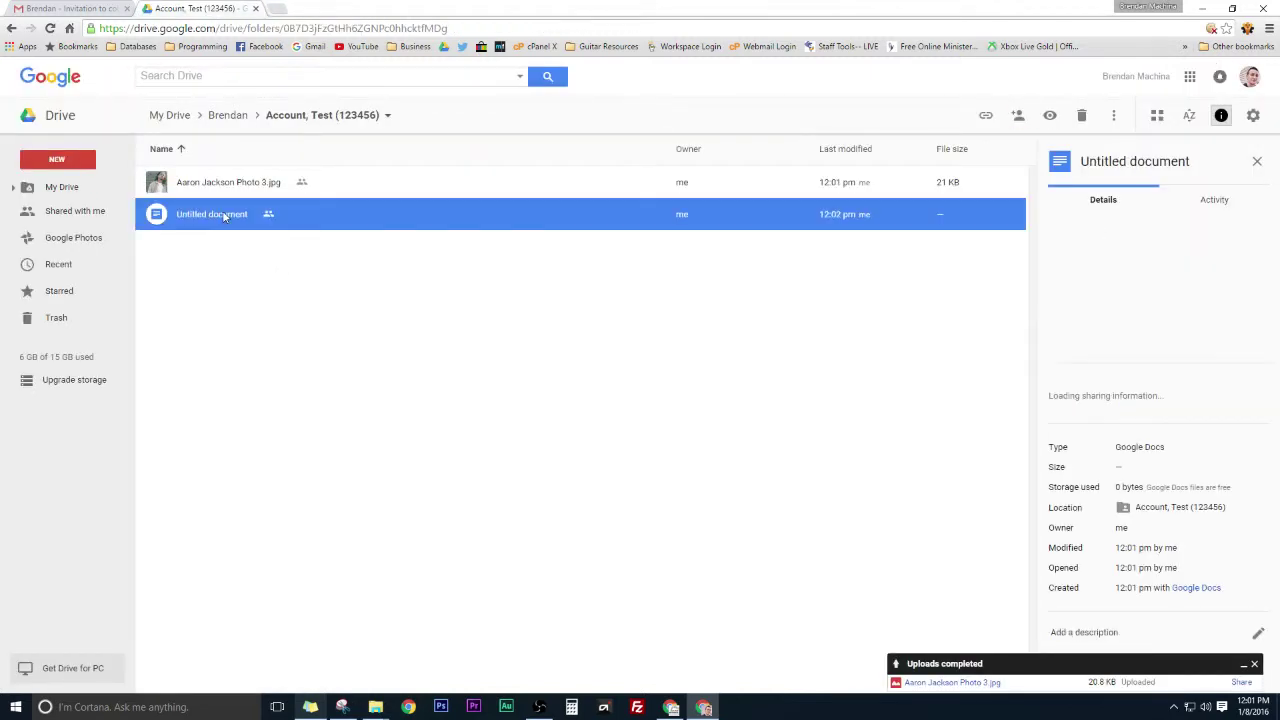
pyautogui.rightClick(224, 212)
pyautogui.click(312, 380)
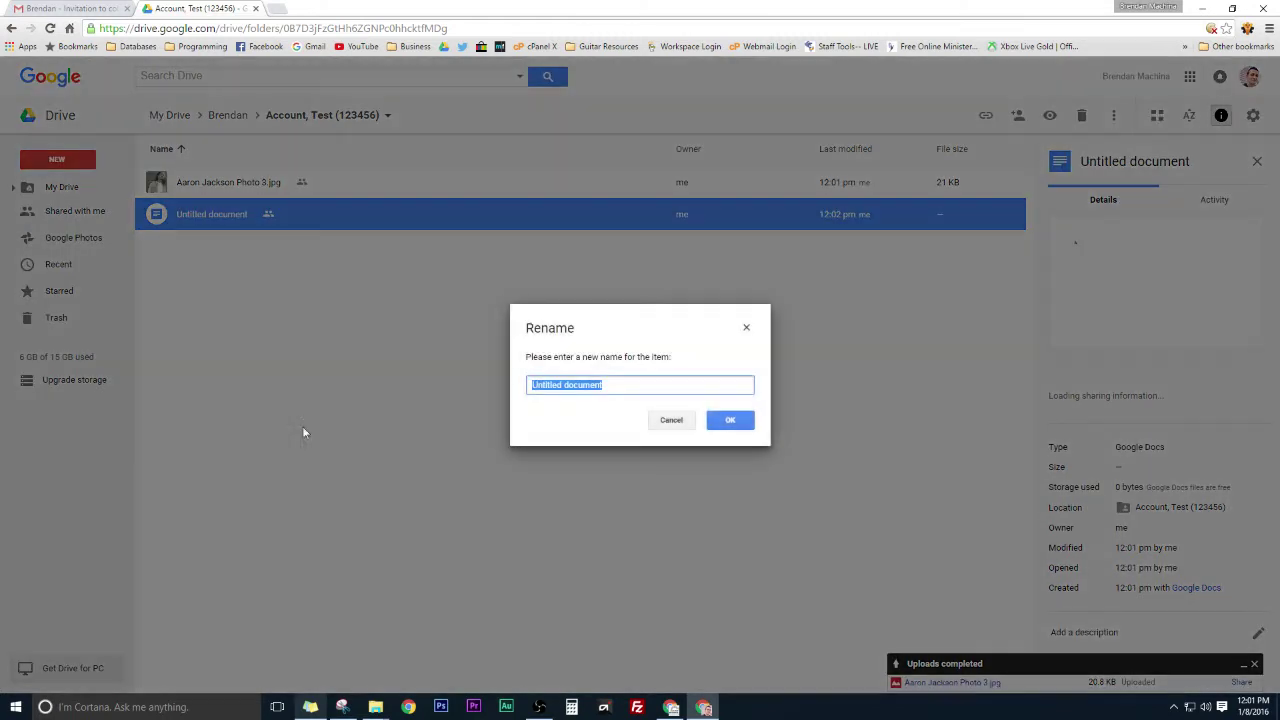
pyautogui.write('Blah')
pyautogui.click(712, 422)
pyautogui.click(203, 363)
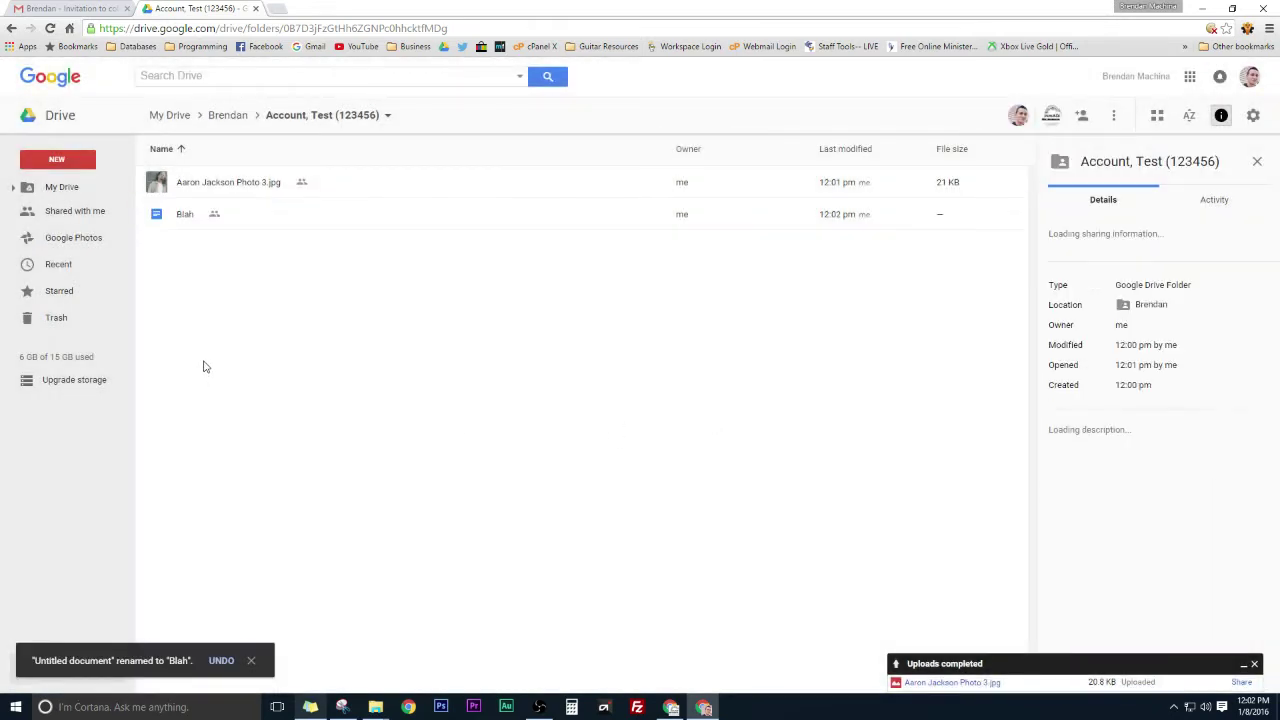
# Preview the "Blah" document from the file list and close the preview
pyautogui.click(173, 221)
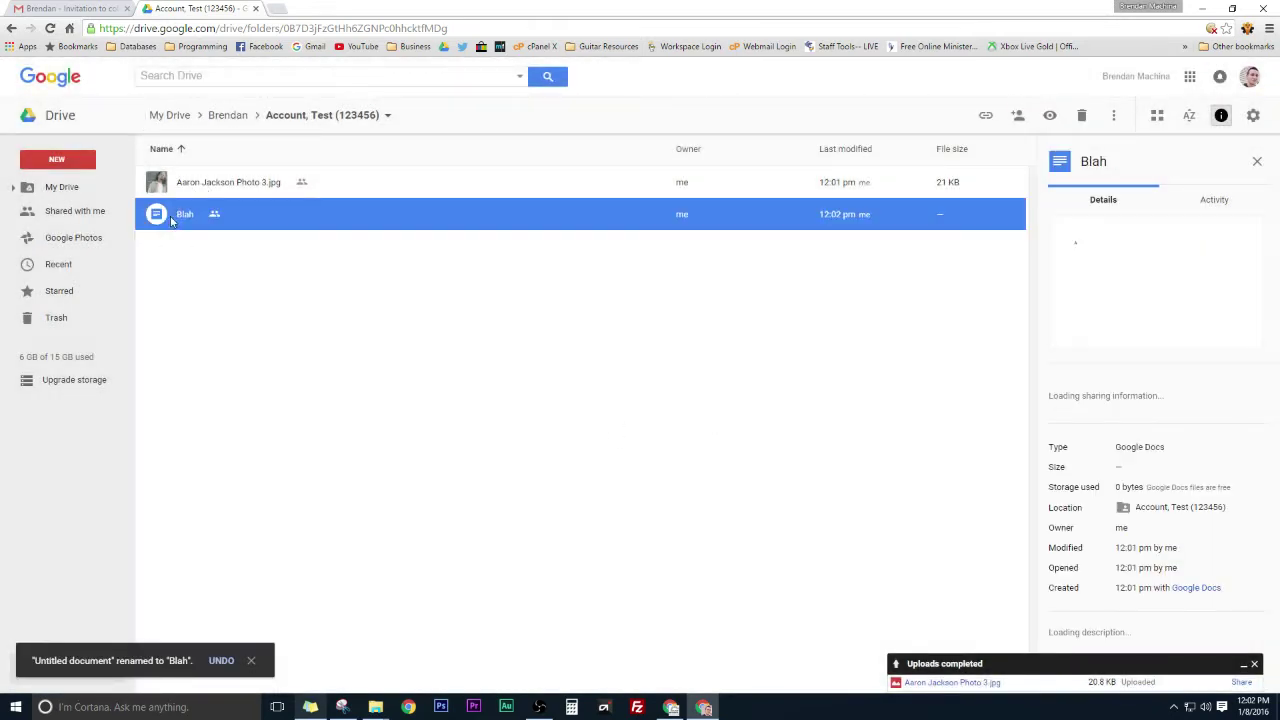
pyautogui.click(176, 191)
pyautogui.click(175, 217)
pyautogui.rightClick(174, 217)
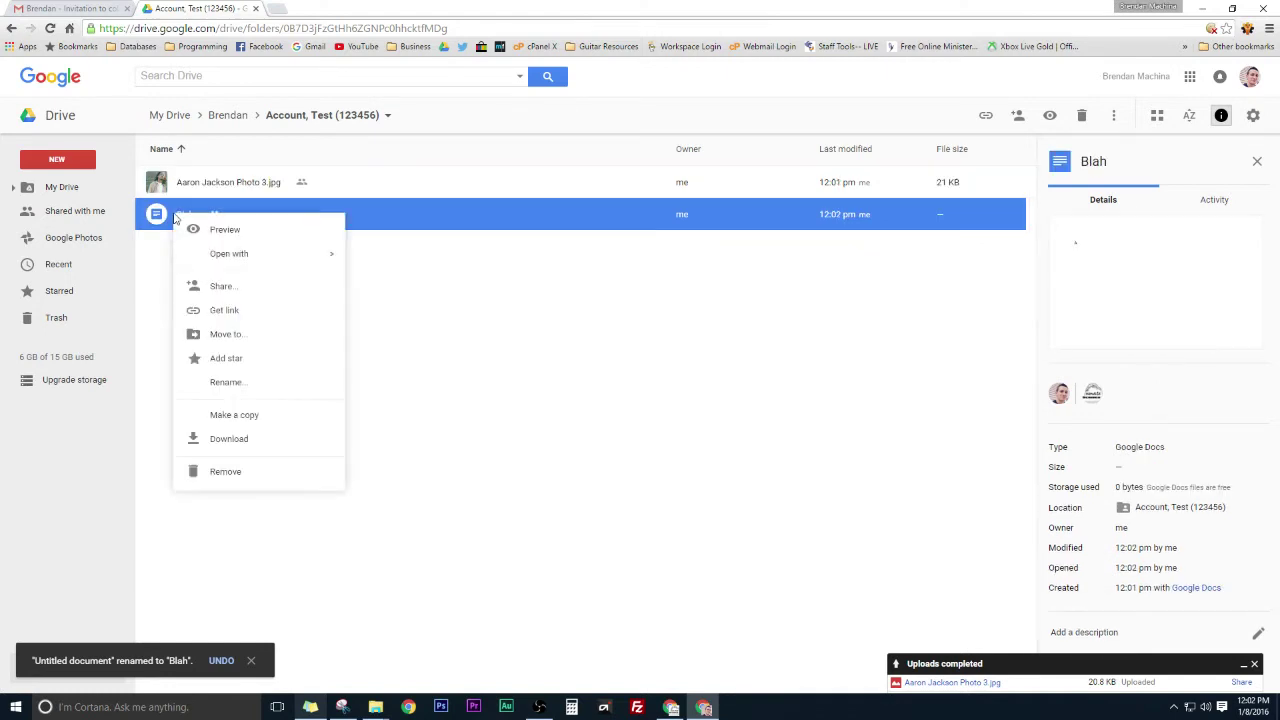
pyautogui.click(252, 233)
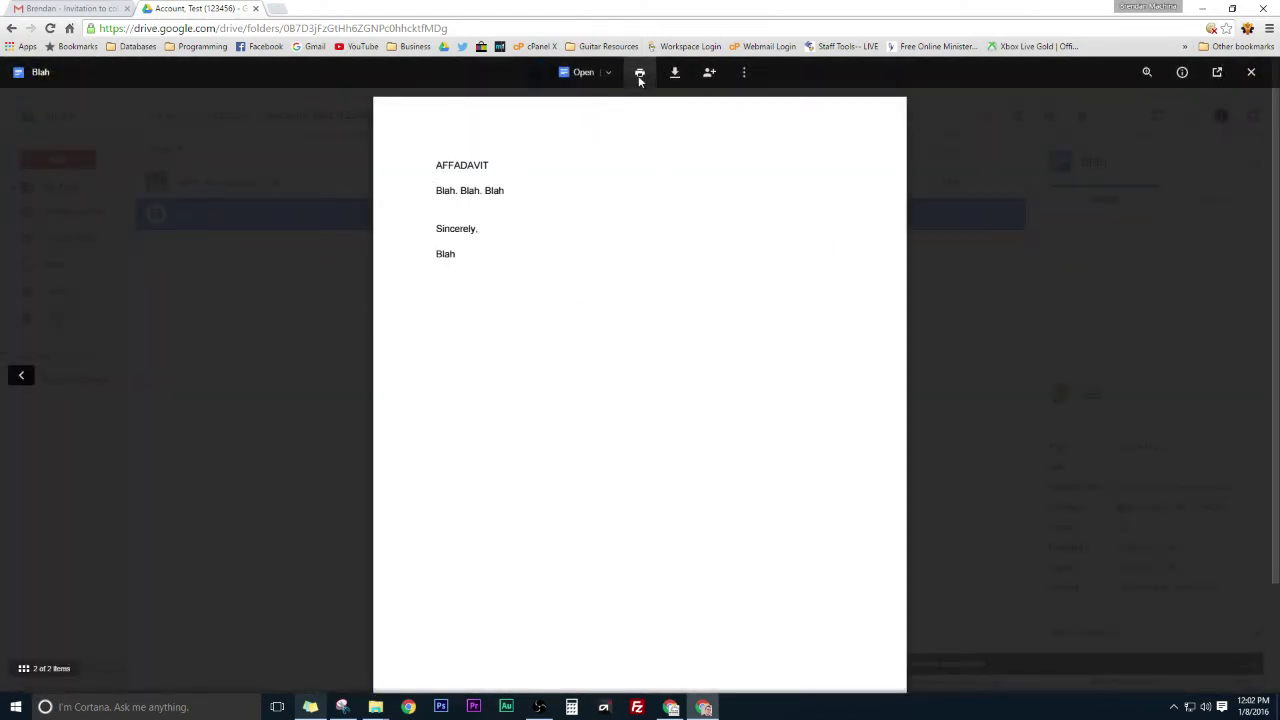
pyautogui.click(203, 360)
# Remove the "Blah" document from the "Account, Test" folder
pyautogui.rightClick(278, 217)
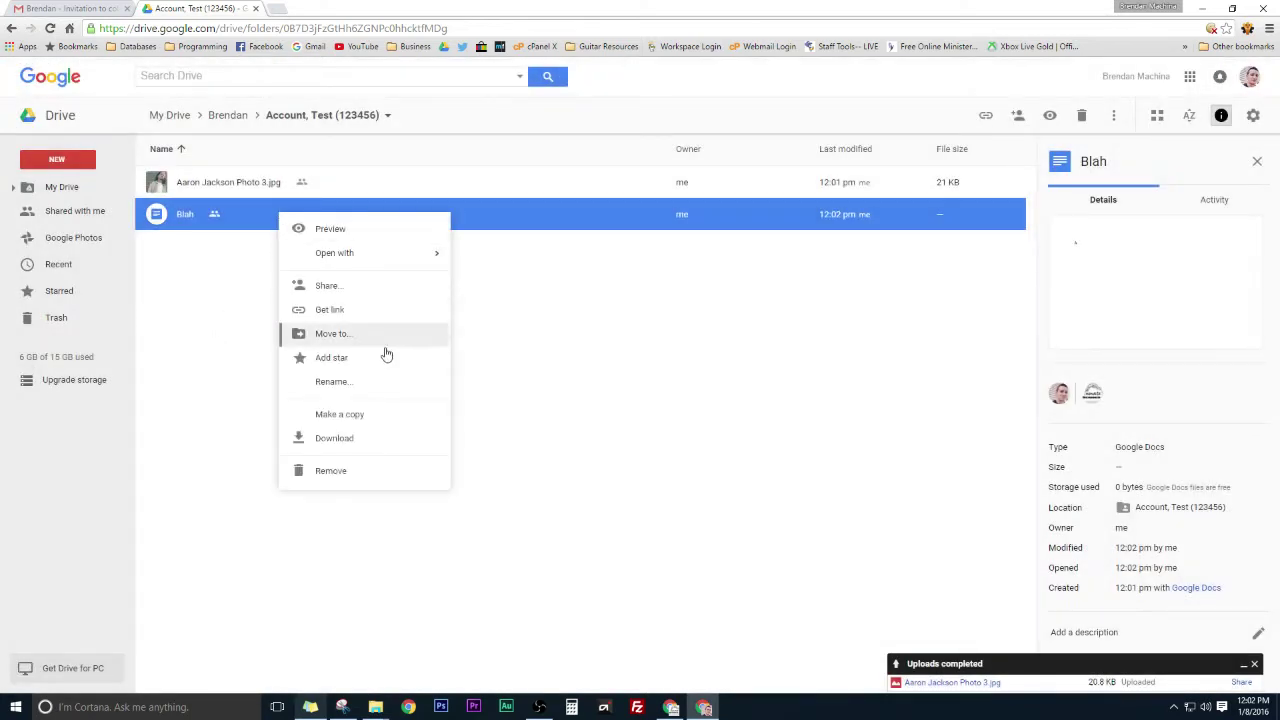
pyautogui.click(345, 471)
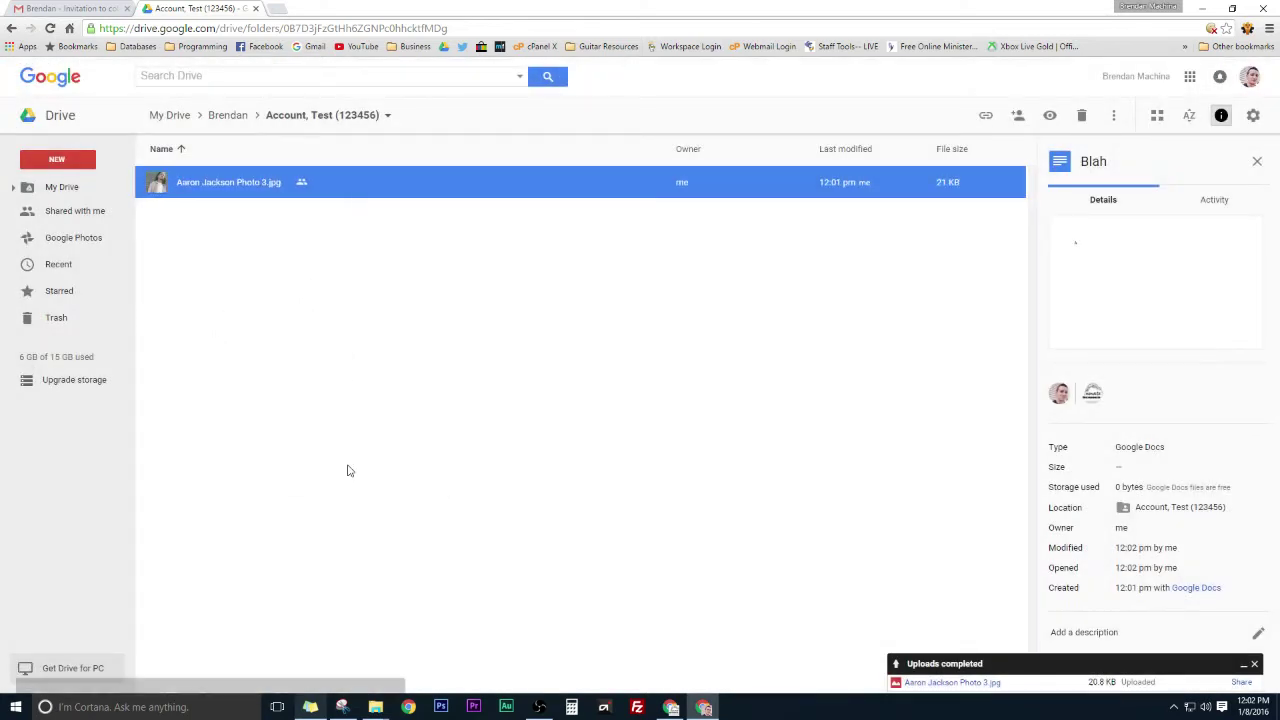
pyautogui.click(403, 251)
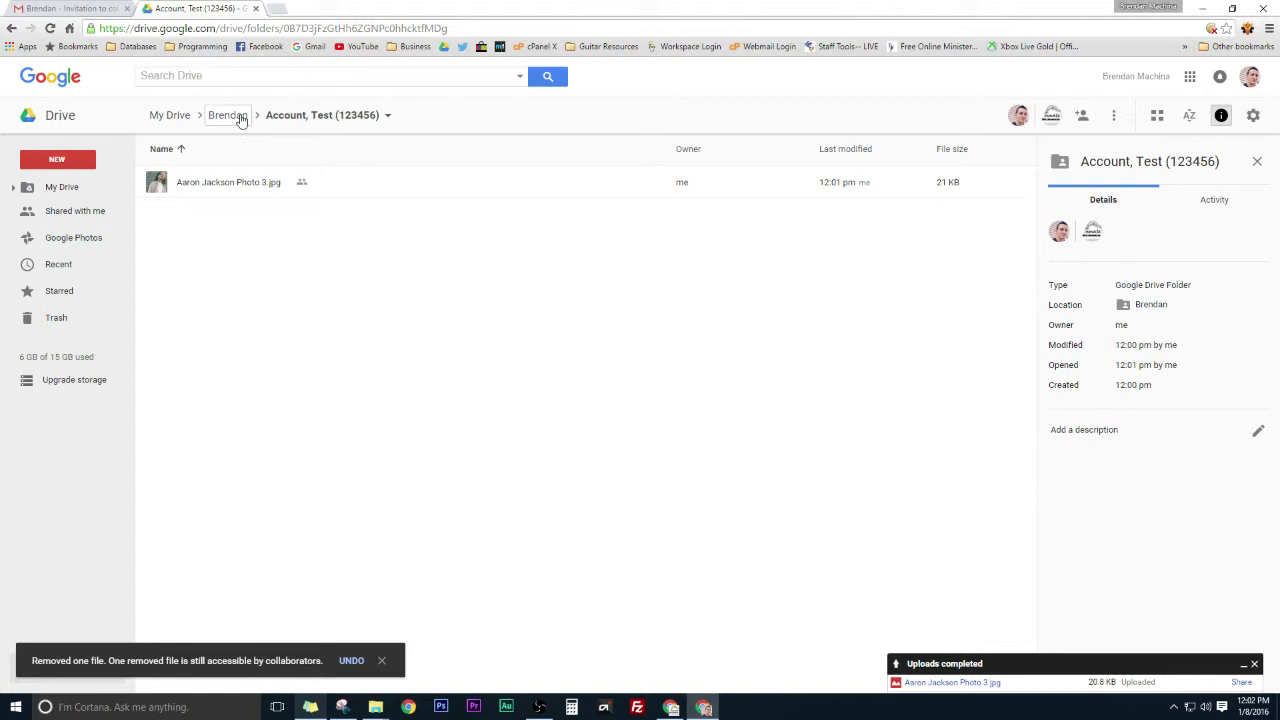
# Return to the agent's folder and bookmark it under the agent's first name followed by "Agent Folder", checking the overflowing bookmarks
pyautogui.click(236, 118)
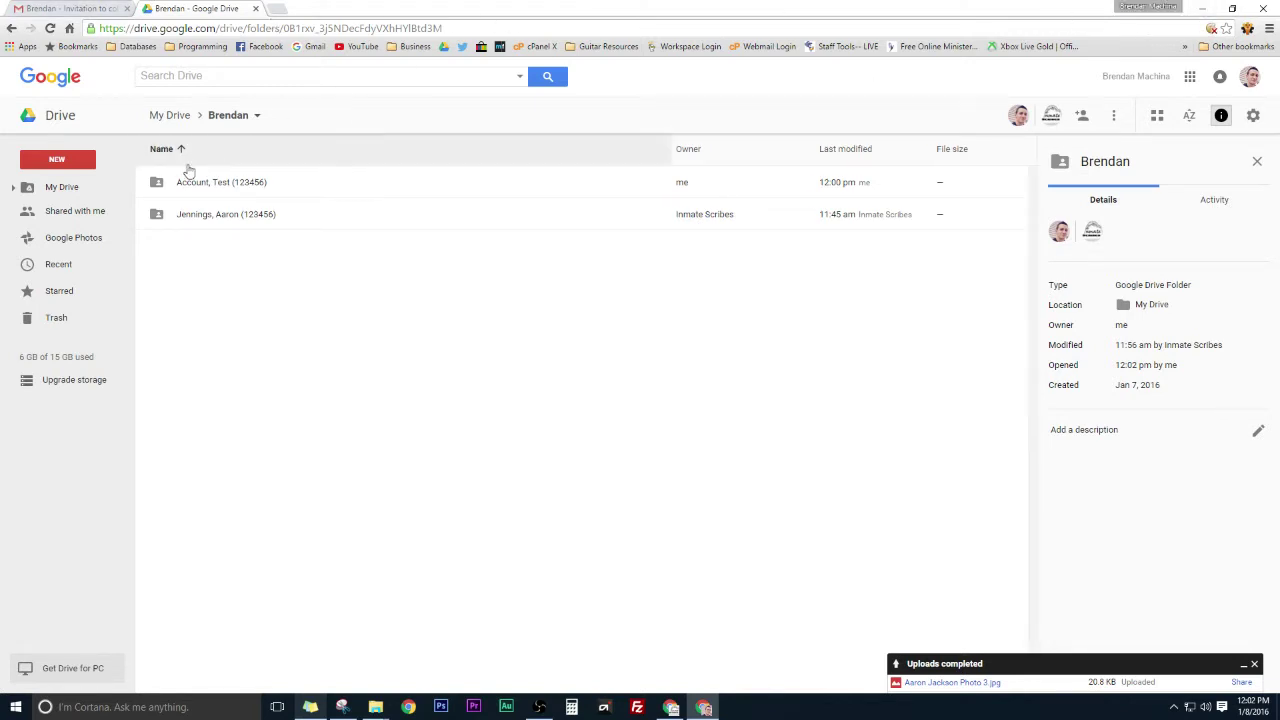
pyautogui.click(1227, 30)
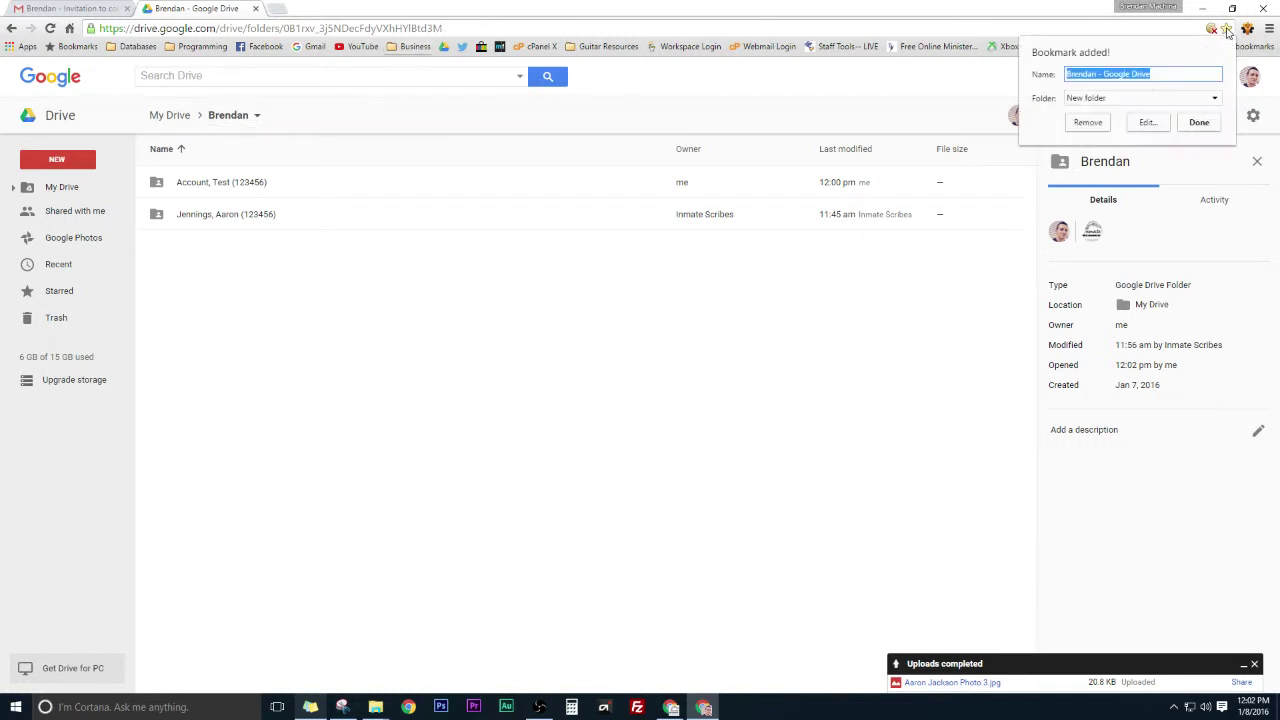
pyautogui.click(1167, 75)
pyautogui.moveTo(1167, 75); pyautogui.dragTo(1101, 81)
pyautogui.write('s')
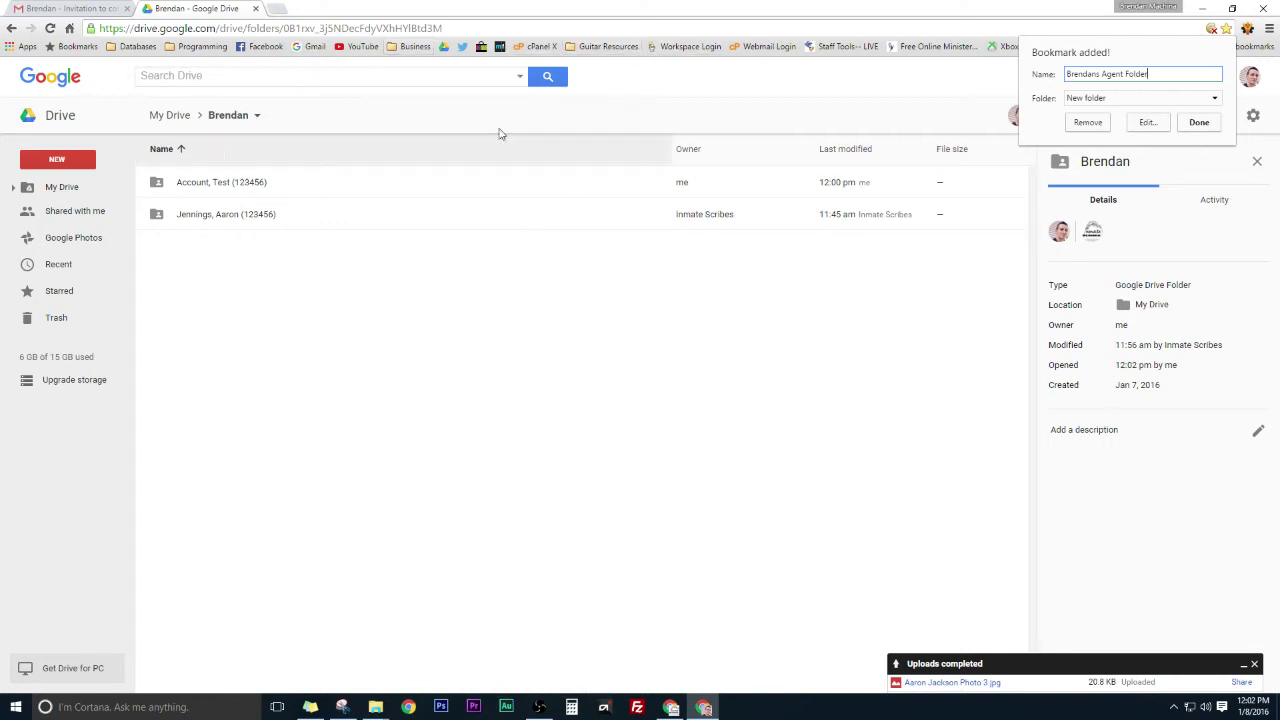
pyautogui.click(1199, 123)
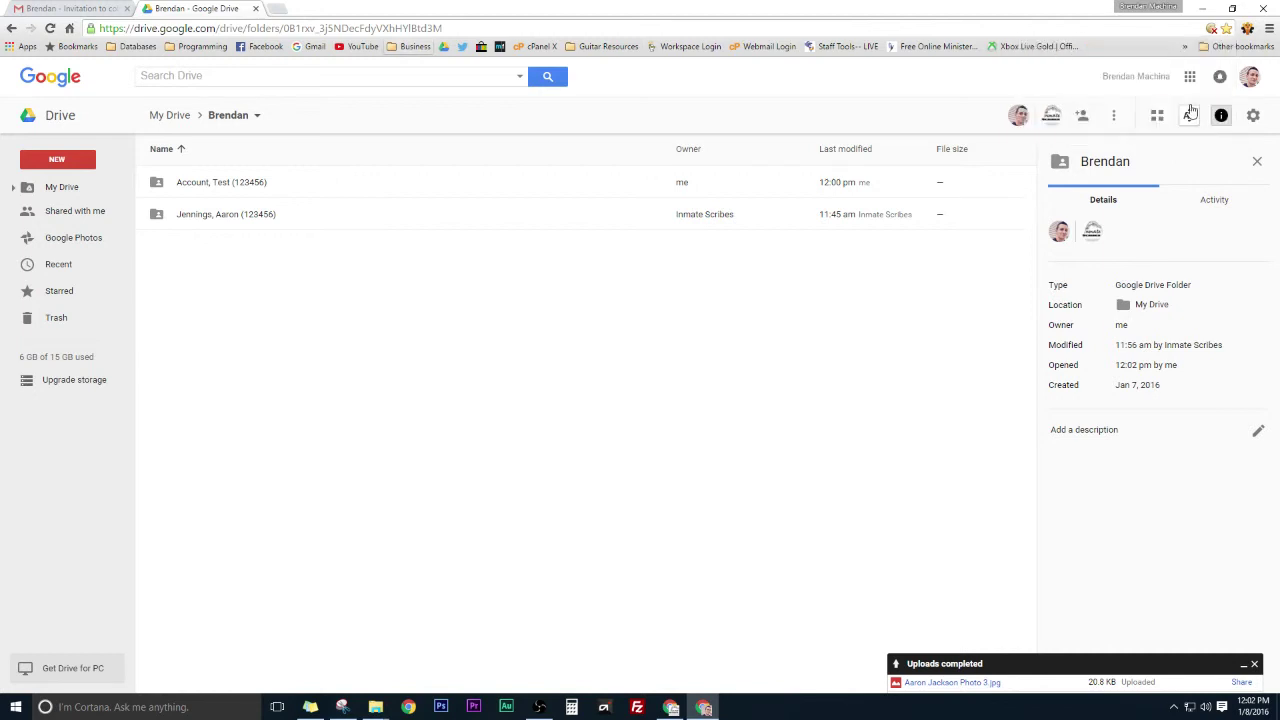
pyautogui.click(1184, 47)
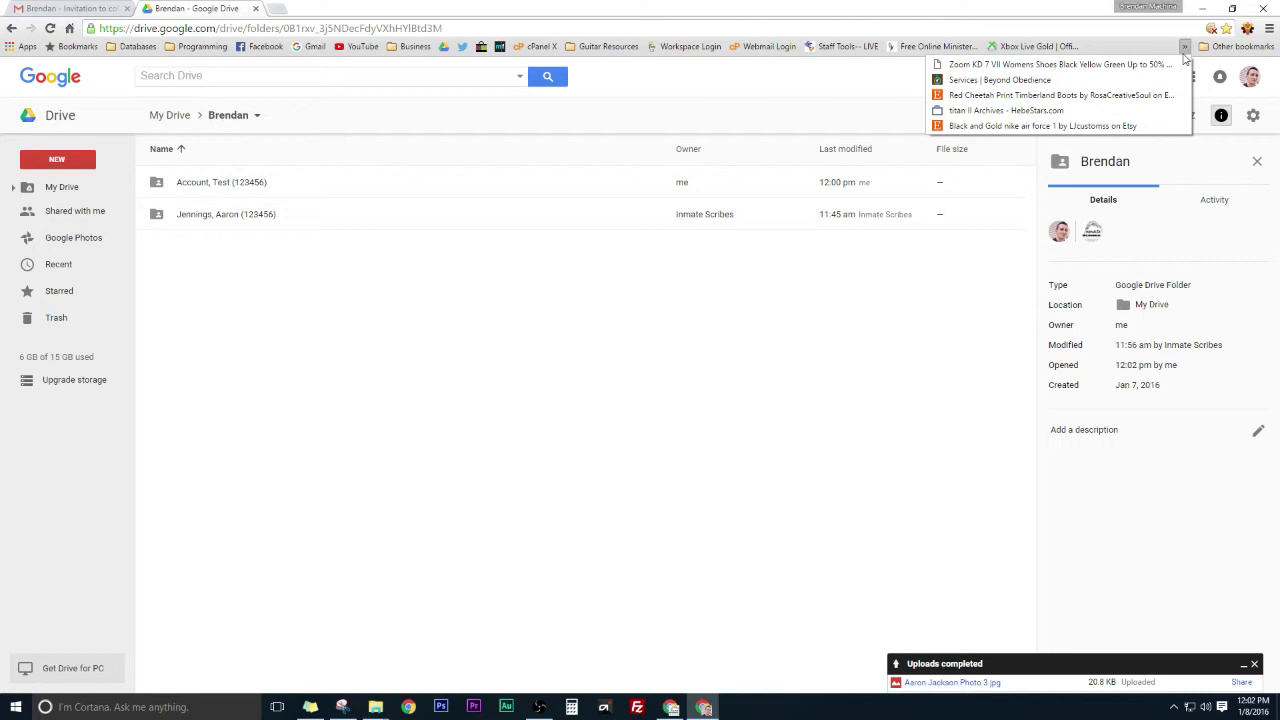
pyautogui.click(1183, 53)
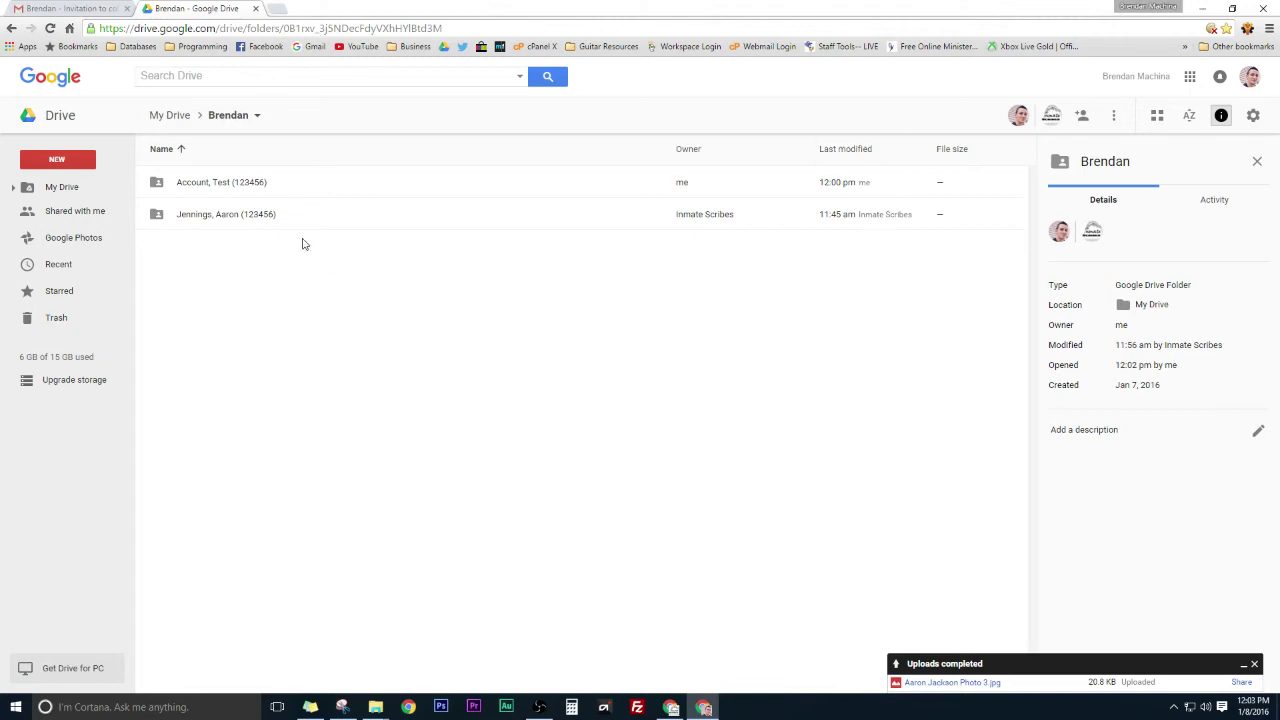
# Minimize the agent's browser window and switch to the other Chrome window with the "Customers By Agent (Files)" folder
pyautogui.click(1202, 8)
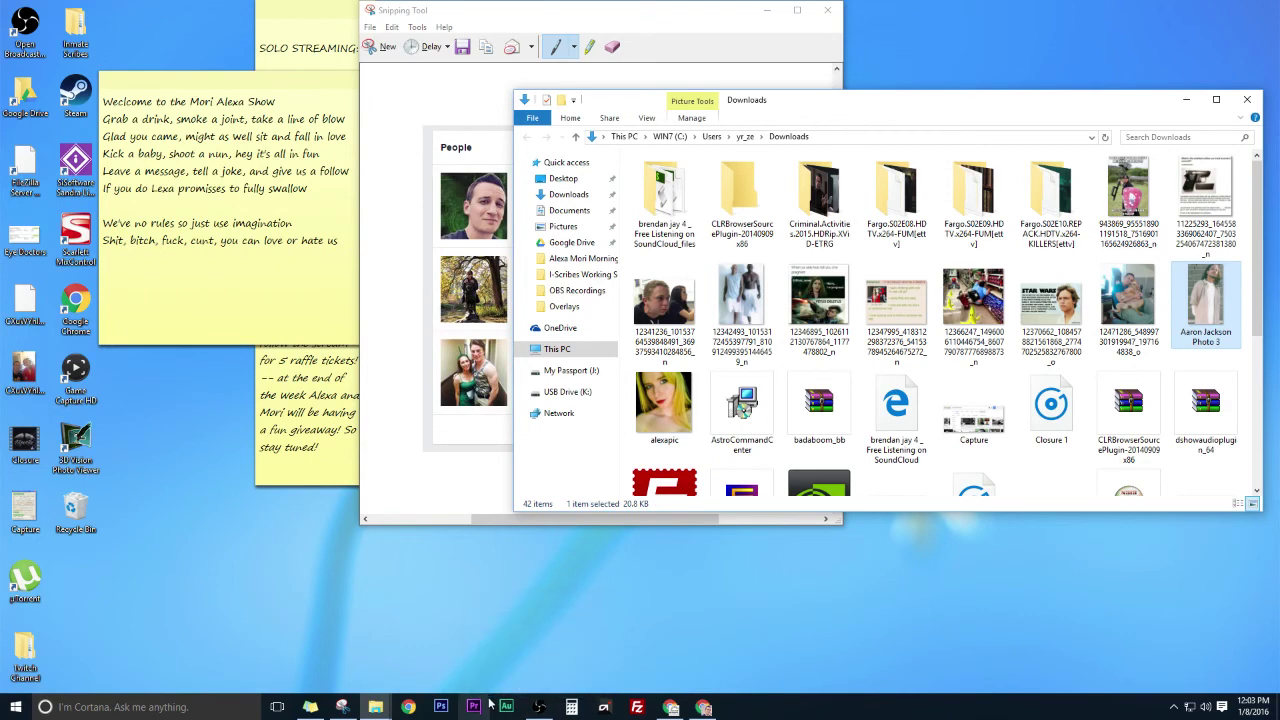
pyautogui.click(671, 707)
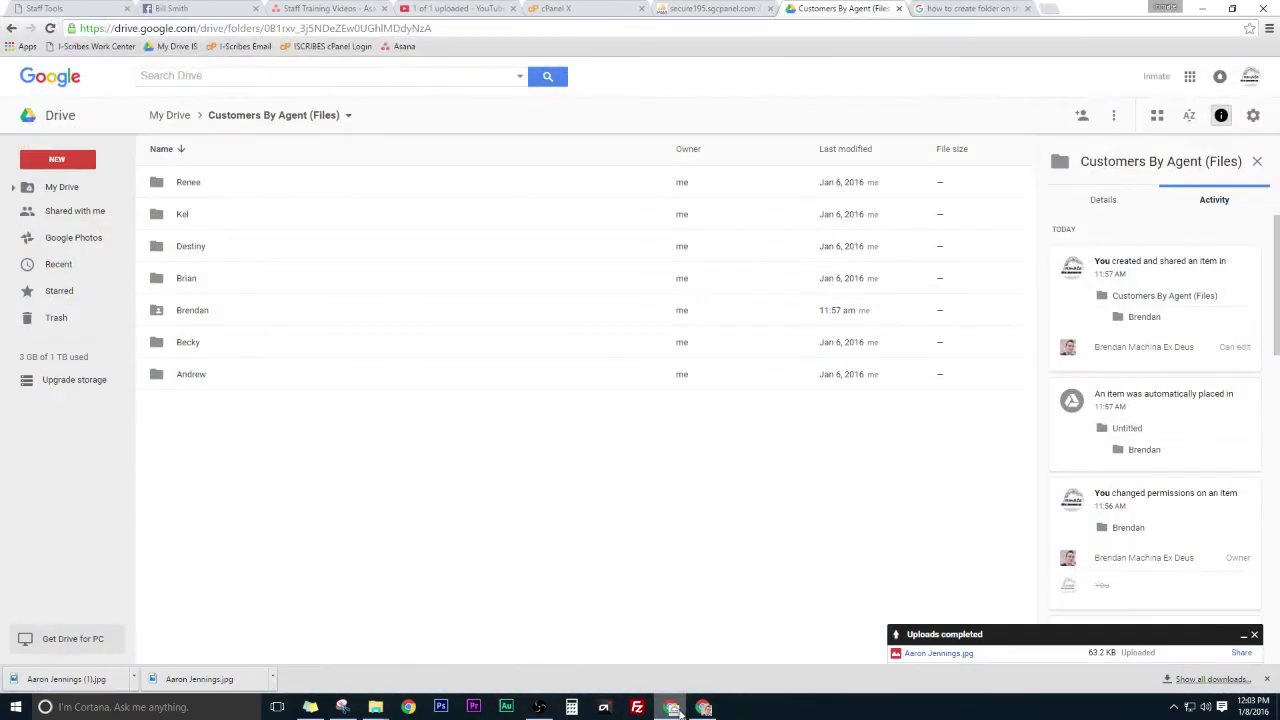